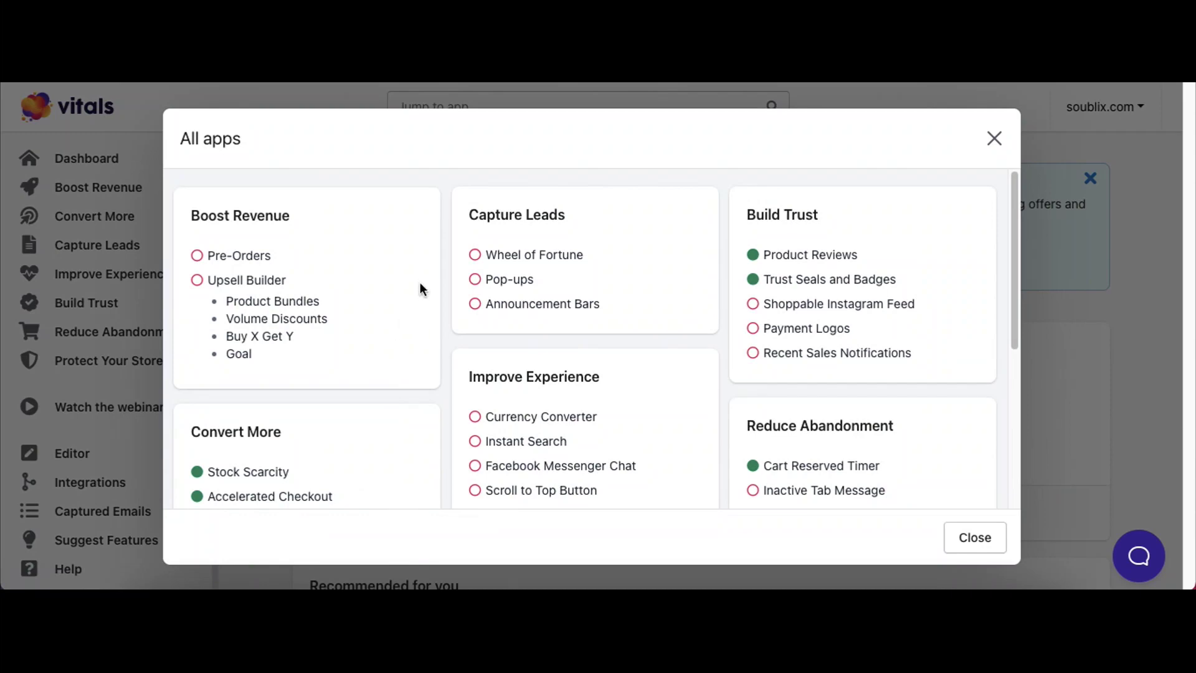
Look through the full list of available apps and their on/off status by category, and close the list
scroll(240, 286, down, 1)
scroll(236, 324, down, 3)
scroll(235, 320, up, 4)
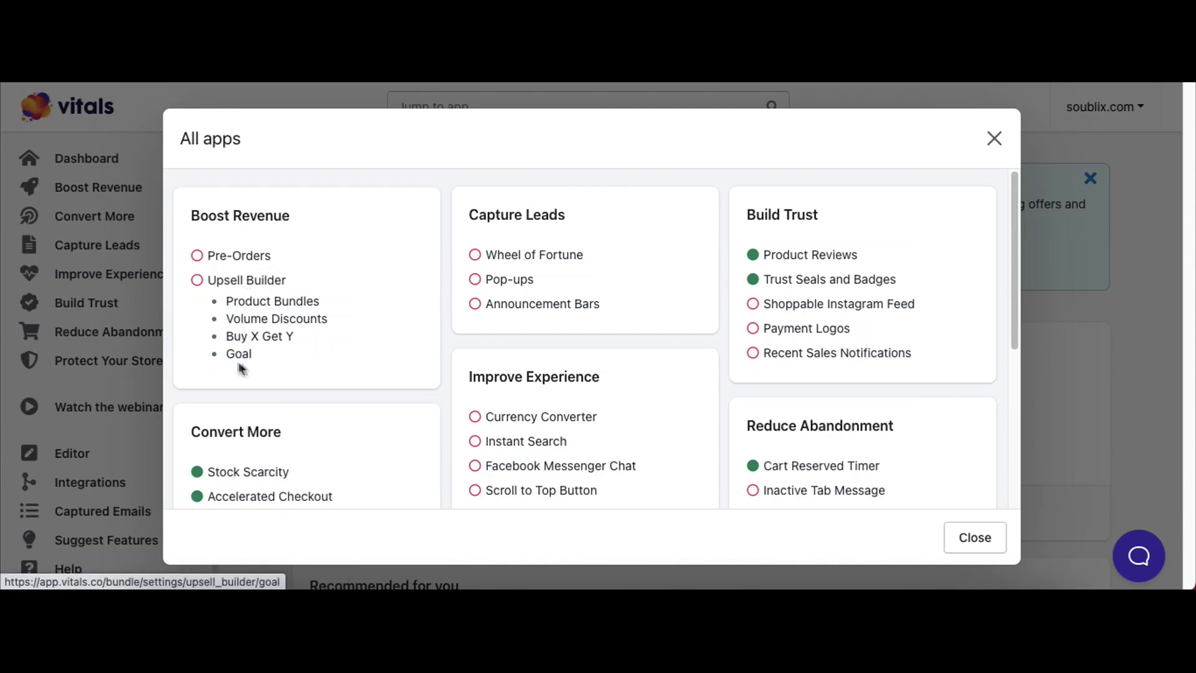
scroll(265, 293, down, 1)
scroll(260, 303, down, 2)
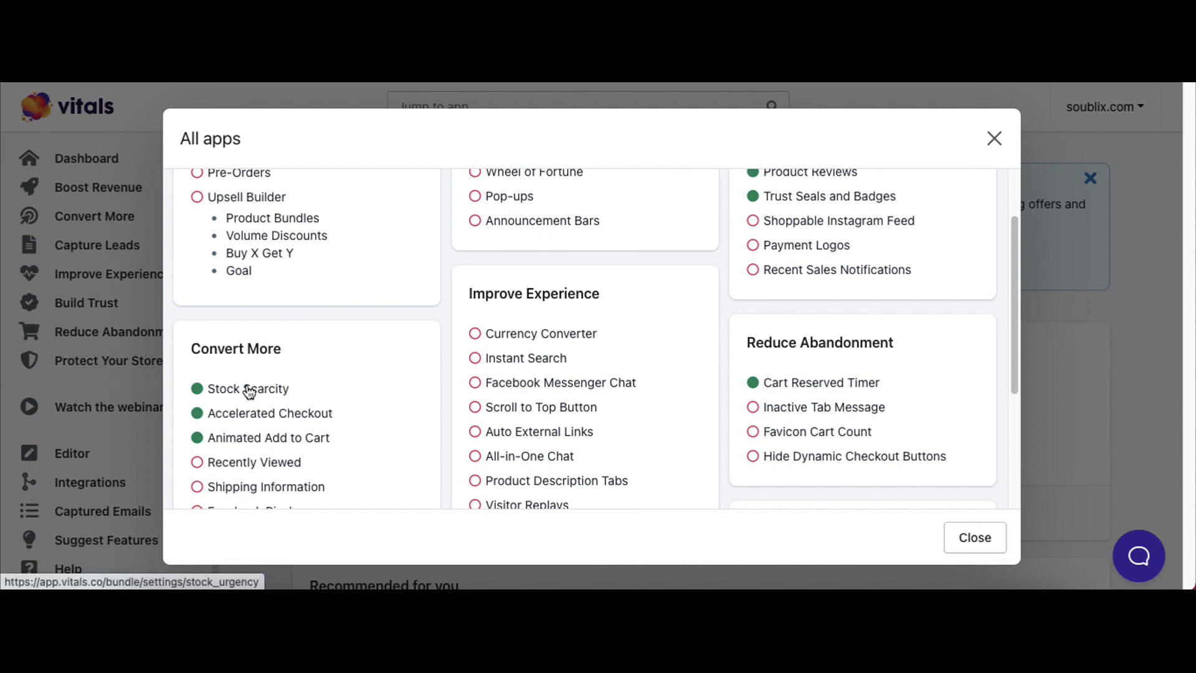
scroll(249, 391, down, 1)
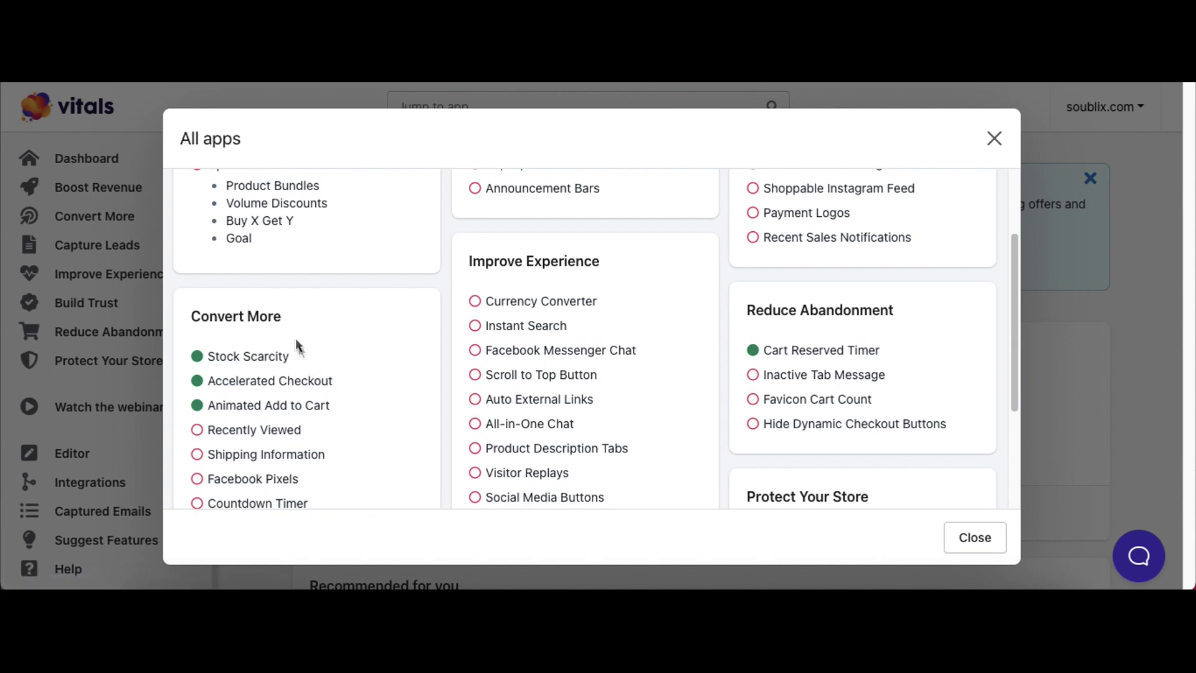
scroll(198, 434, down, 1)
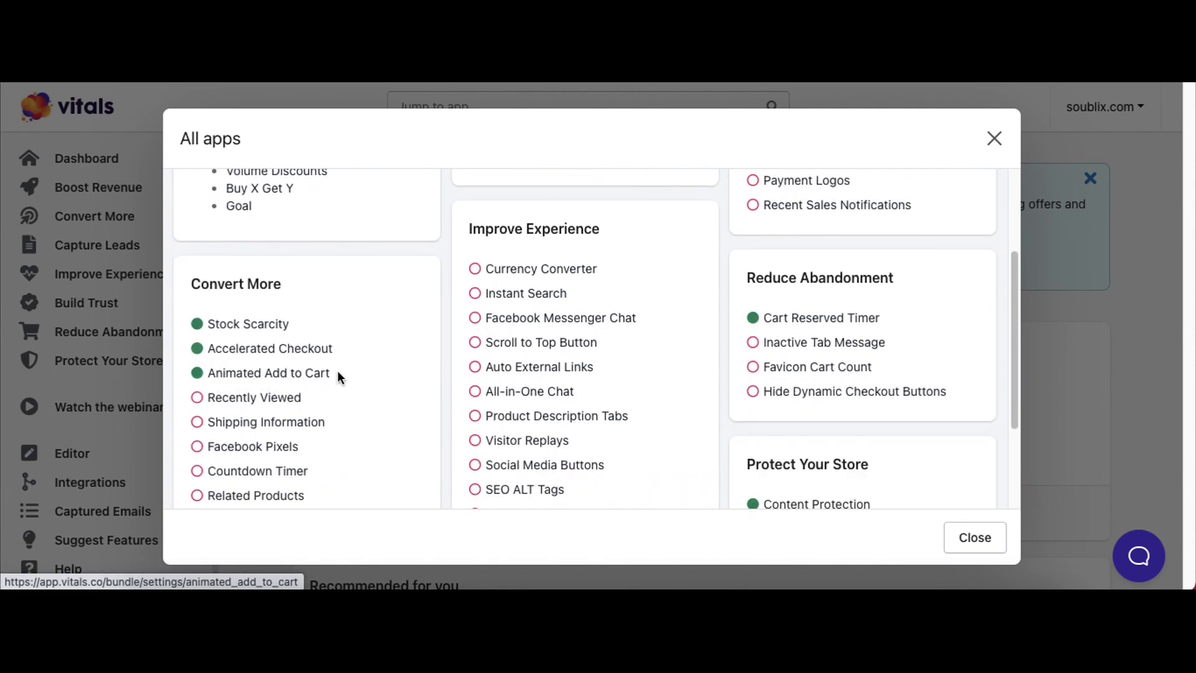
scroll(337, 373, up, 1)
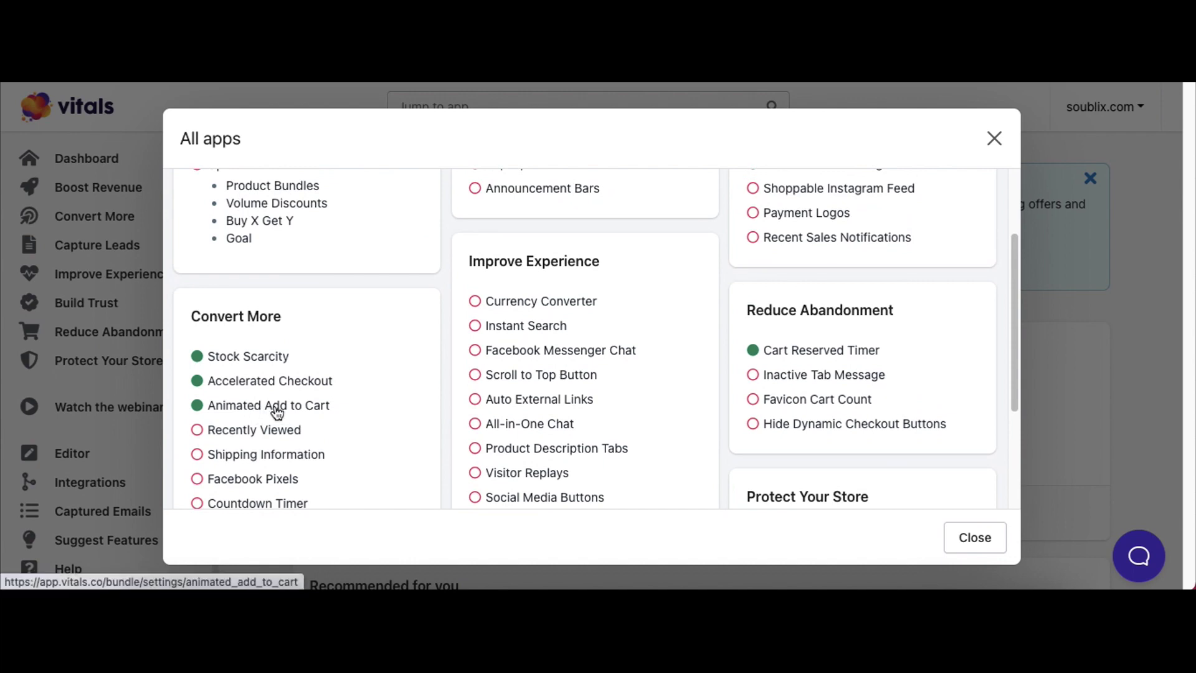
scroll(278, 413, up, 4)
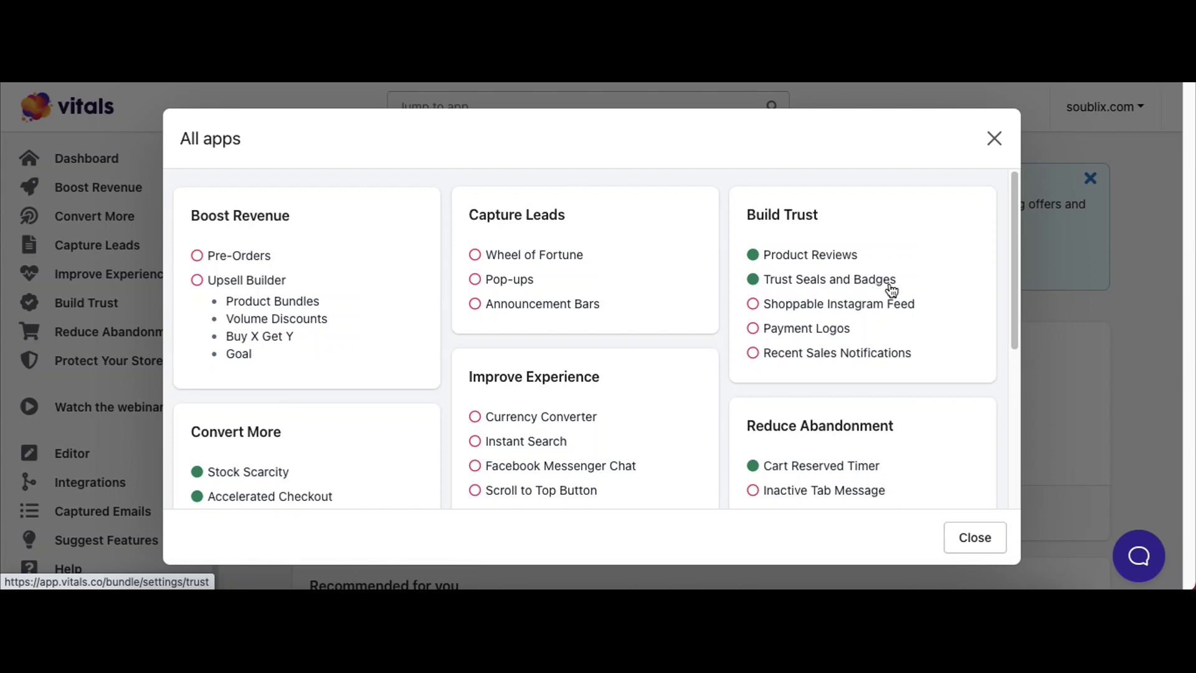
scroll(823, 320, down, 1)
scroll(801, 422, down, 2)
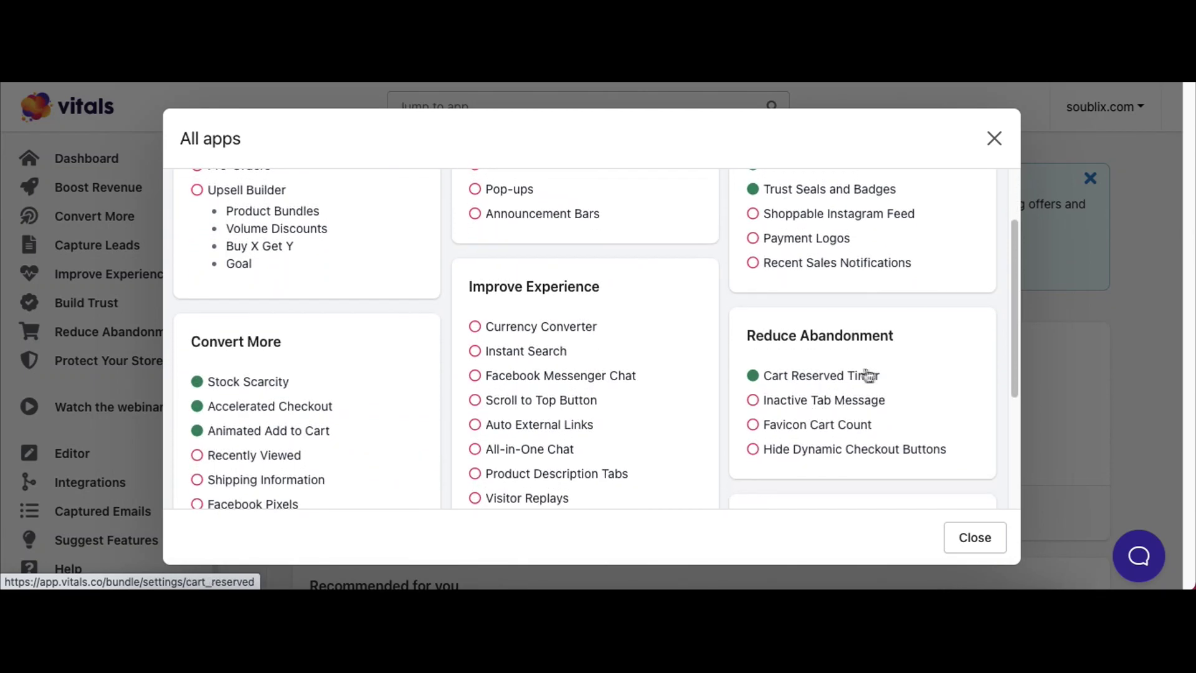
scroll(884, 374, down, 5)
click(995, 138)
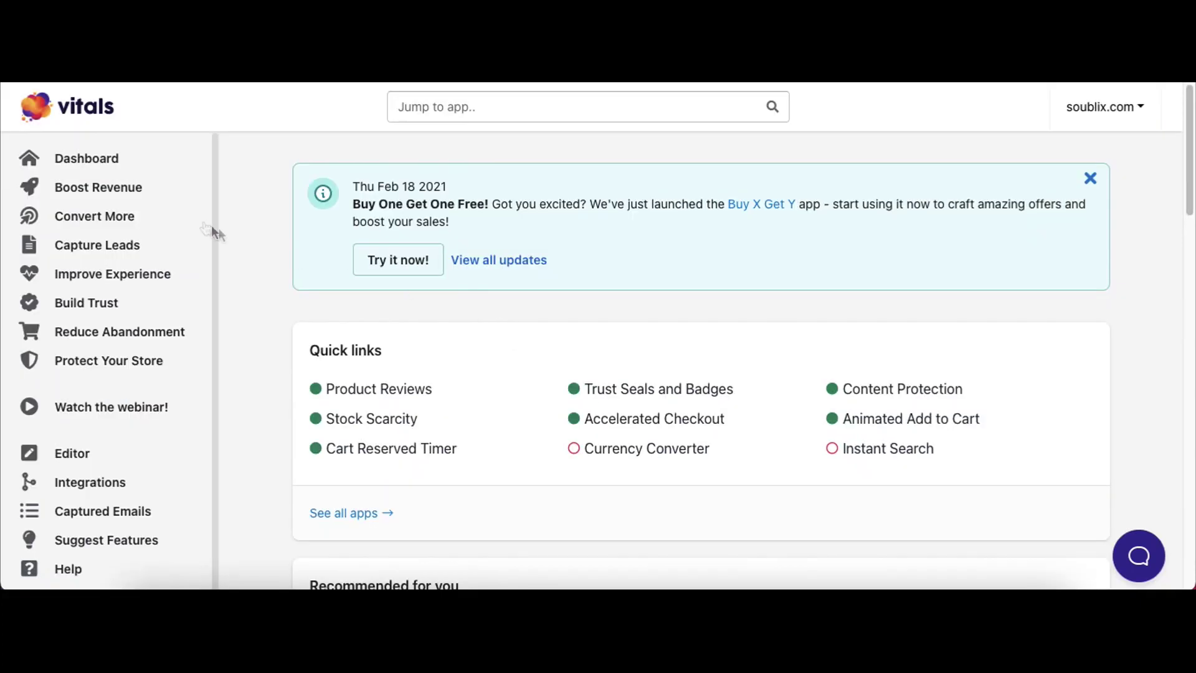
Open the Trust Seals and Badges app, view the available badge layouts, and close the layout selection without saving
click(87, 310)
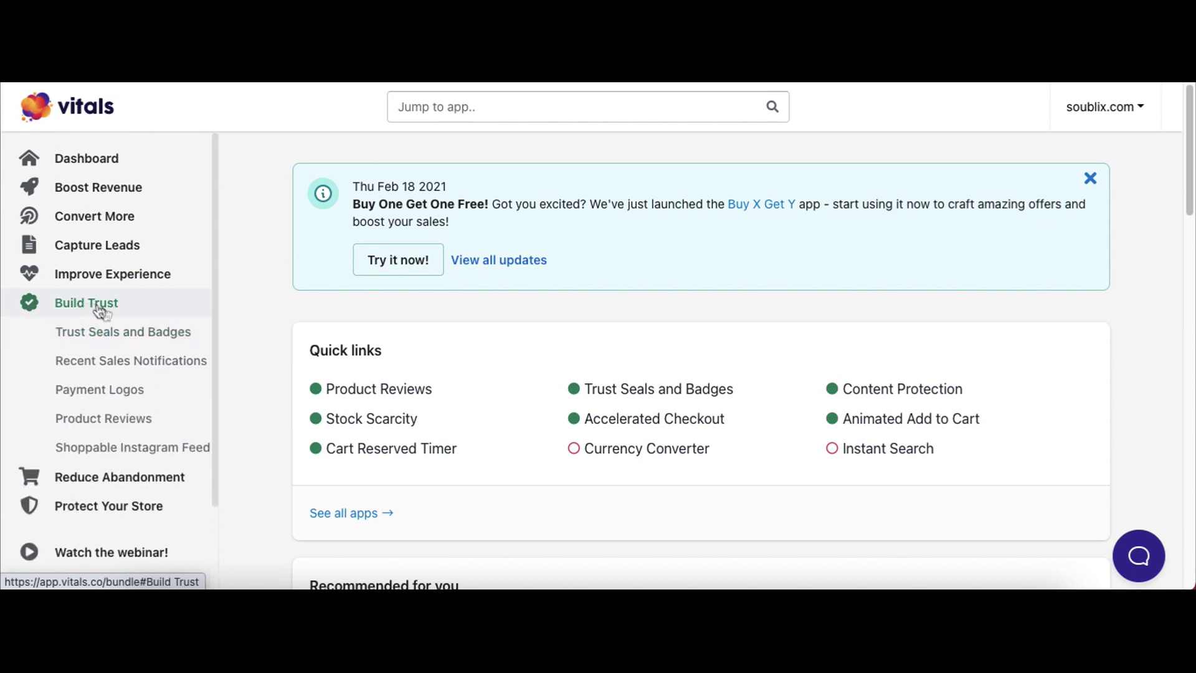
click(116, 336)
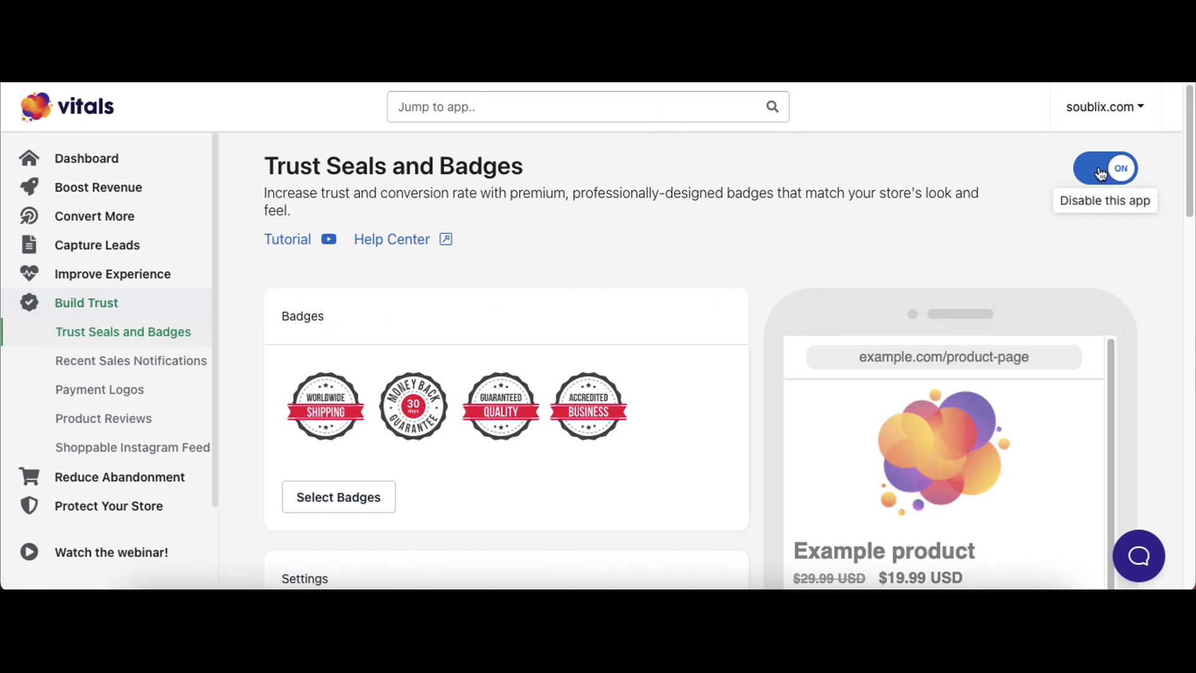
scroll(476, 300, down, 1)
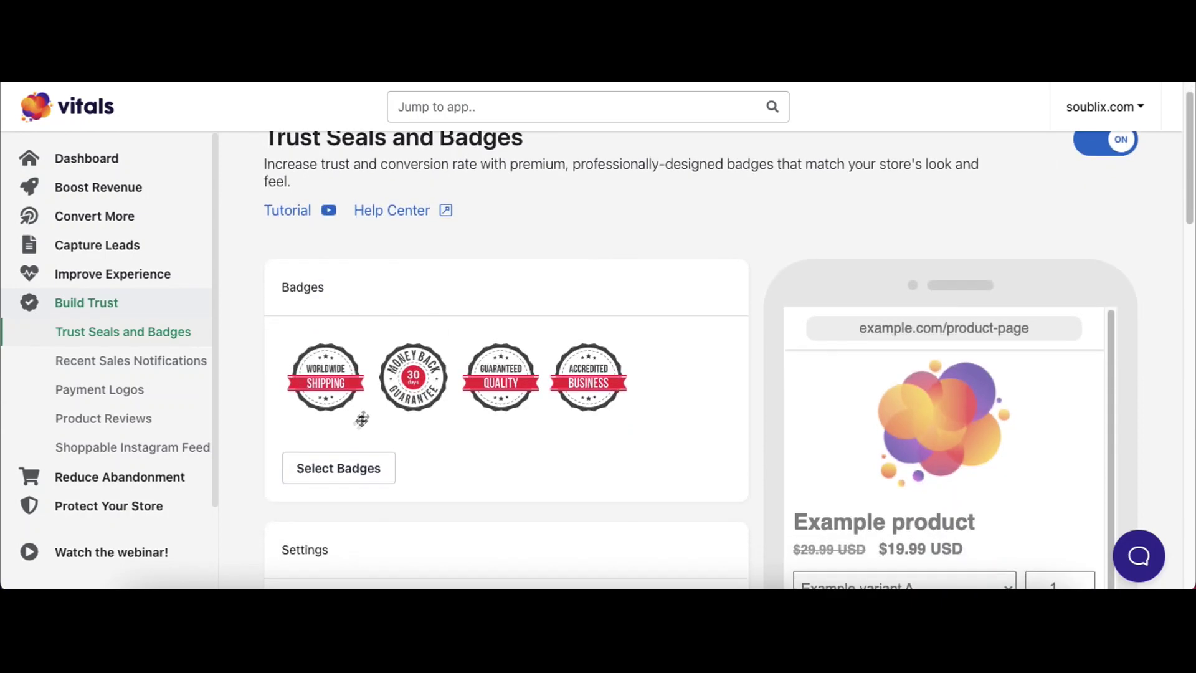
click(341, 442)
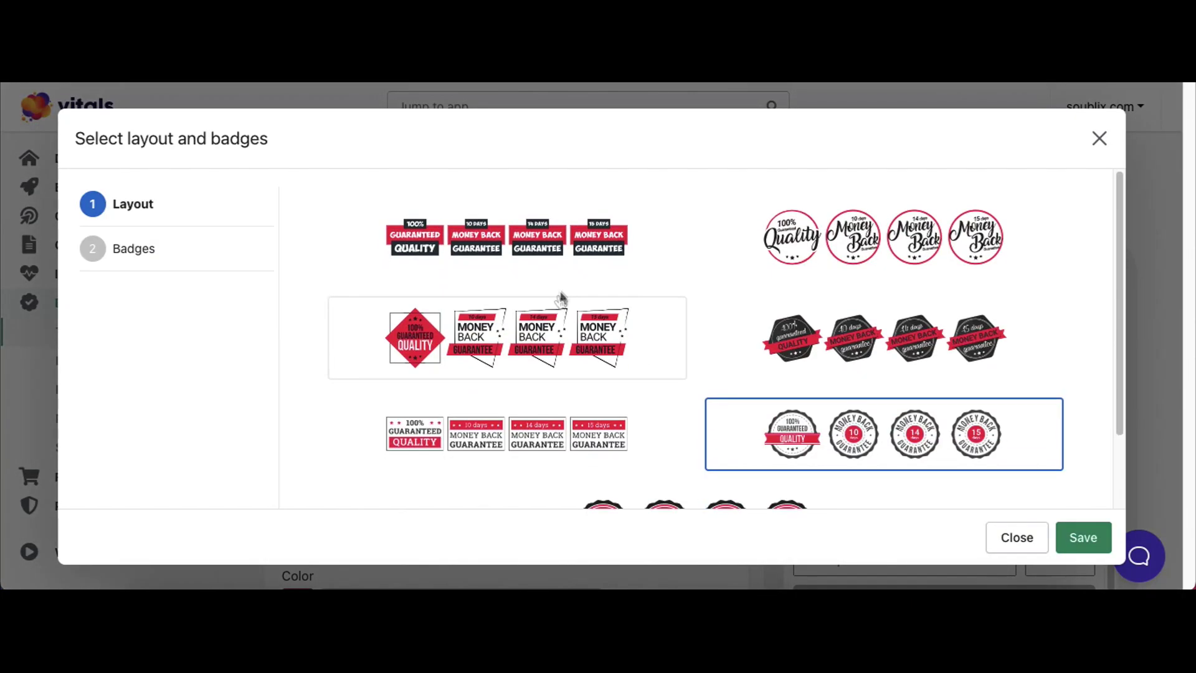
scroll(861, 344, down, 1)
scroll(810, 383, up, 2)
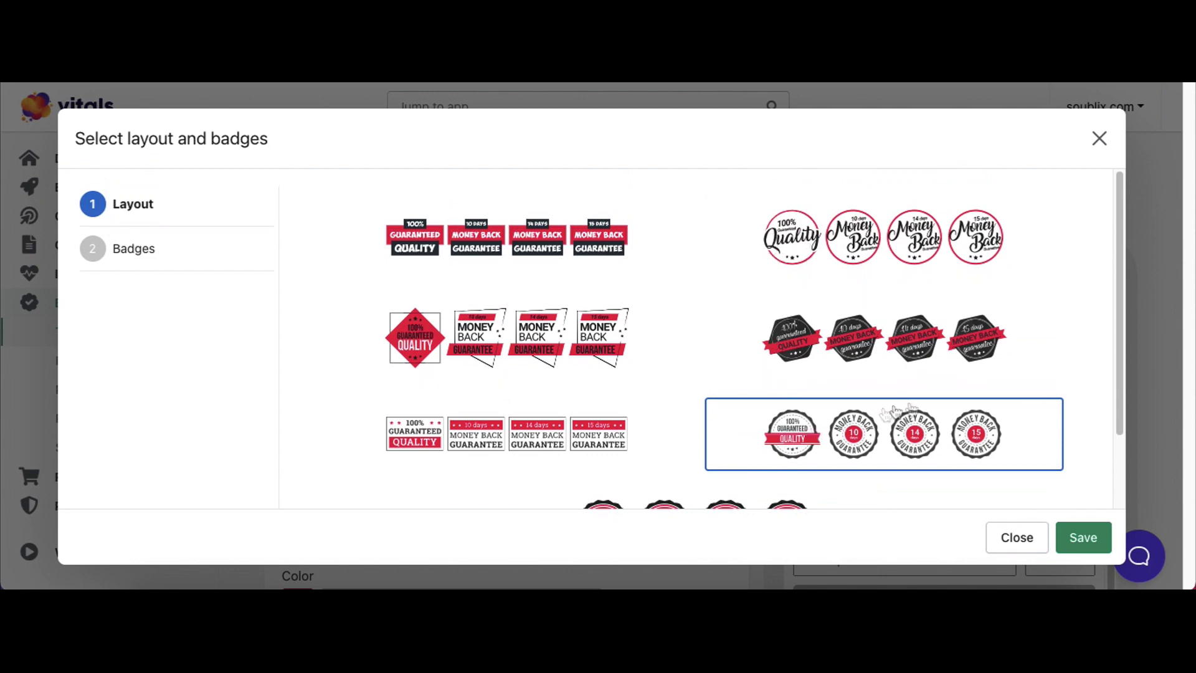
click(1099, 139)
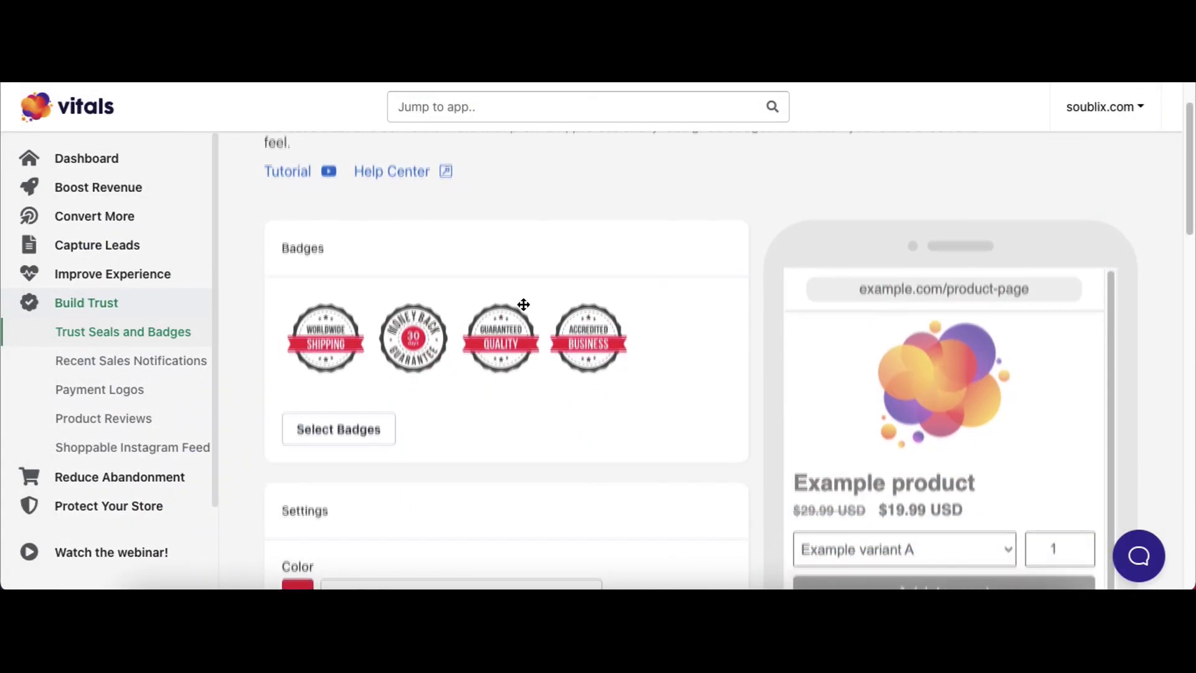
Examine the Trust Seals and Badges page, including its product preview and the color, alignment, text, margin and size settings
scroll(461, 329, up, 2)
scroll(340, 354, down, 3)
scroll(341, 352, down, 15)
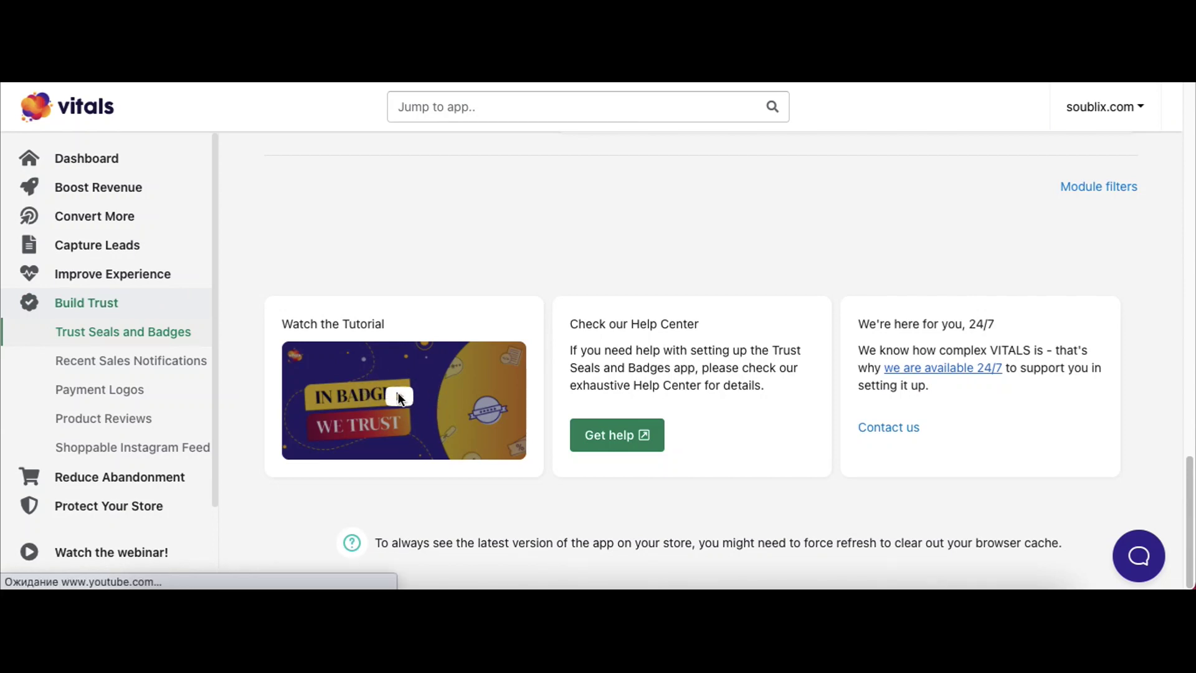
scroll(404, 343, up, 5)
scroll(404, 343, up, 10)
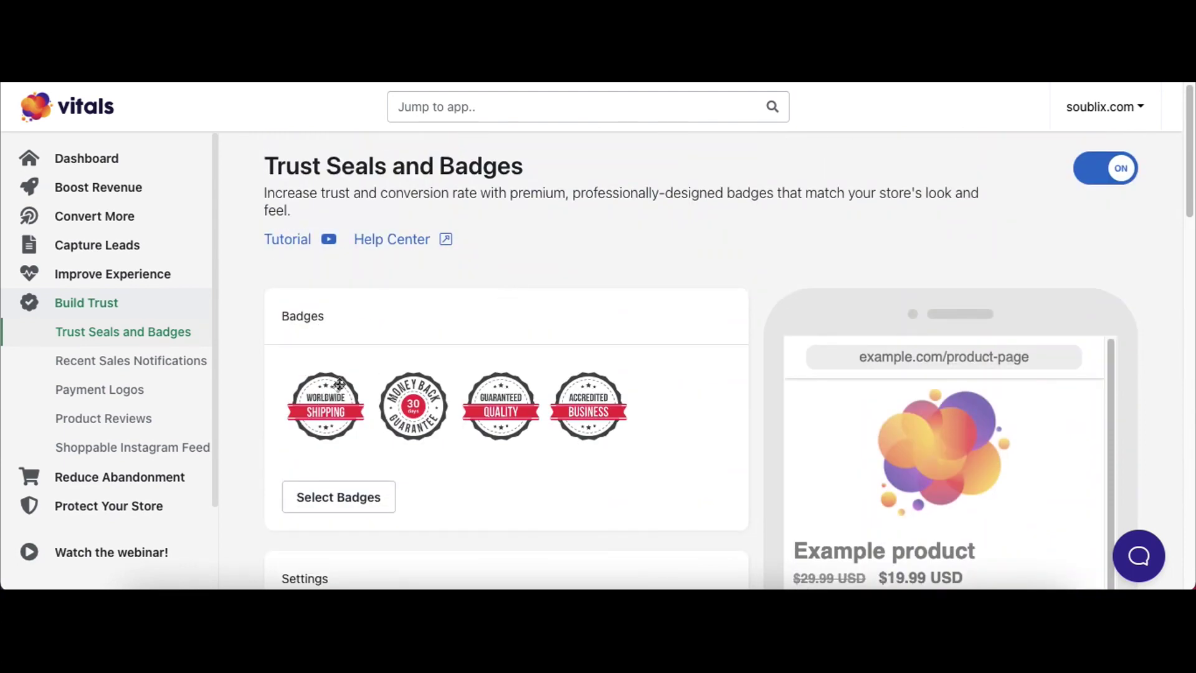
scroll(501, 409, down, 3)
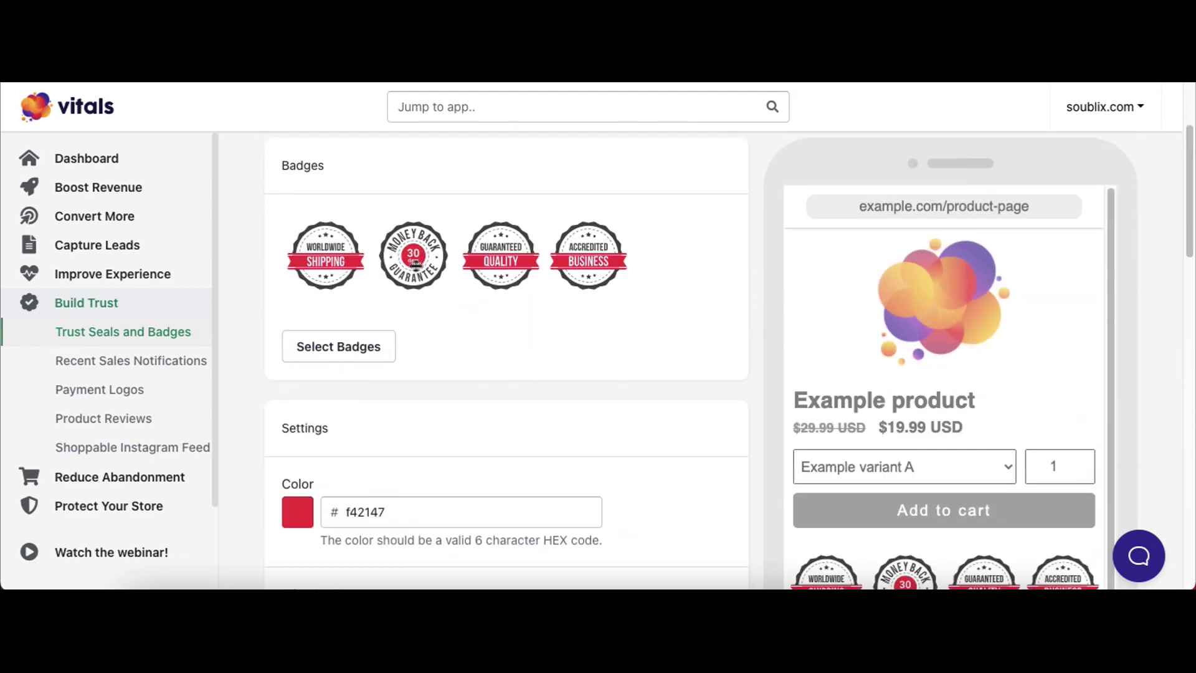
scroll(643, 363, down, 1)
scroll(932, 315, down, 1)
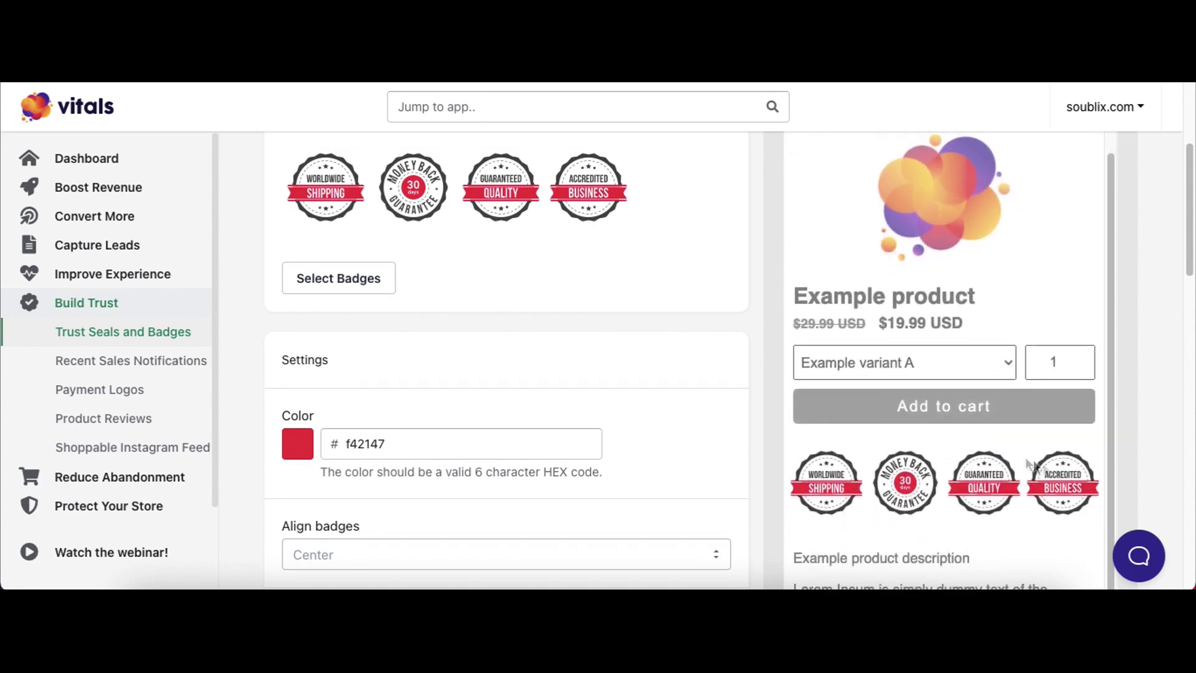
scroll(436, 368, down, 8)
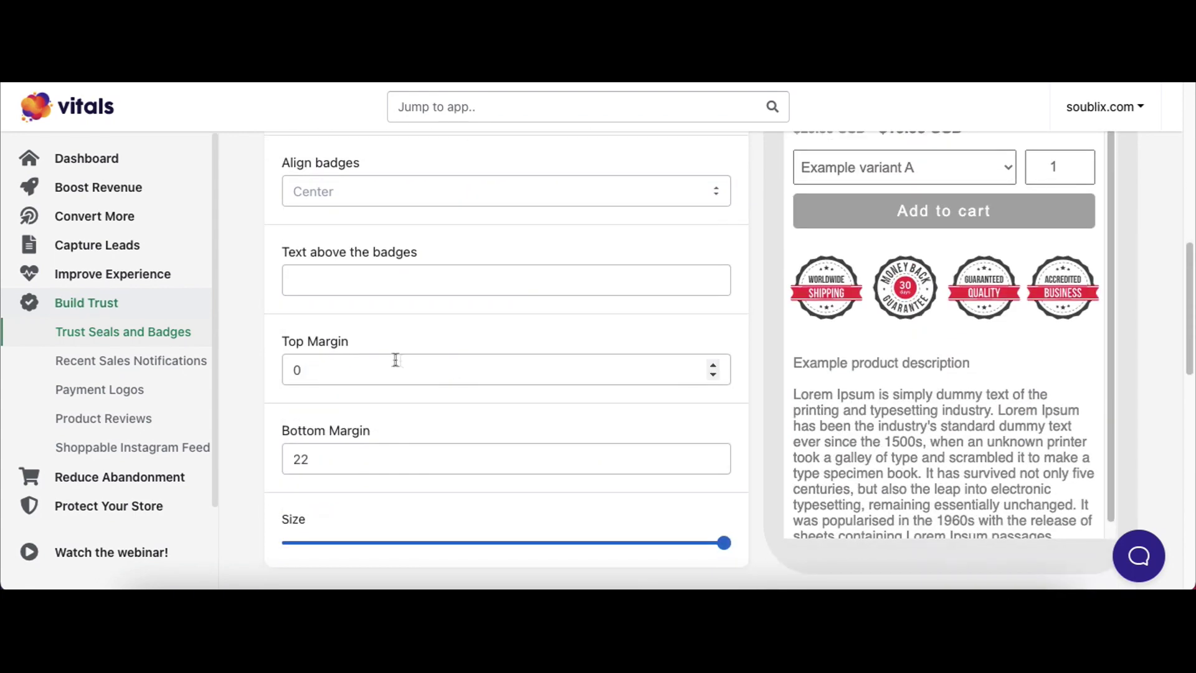
scroll(486, 374, up, 5)
Switch to the Shopify theme editor, browse the Best-selling Men's timepieces carousel, and view the product page of the silver watch with the black strap
scroll(731, 409, down, 3)
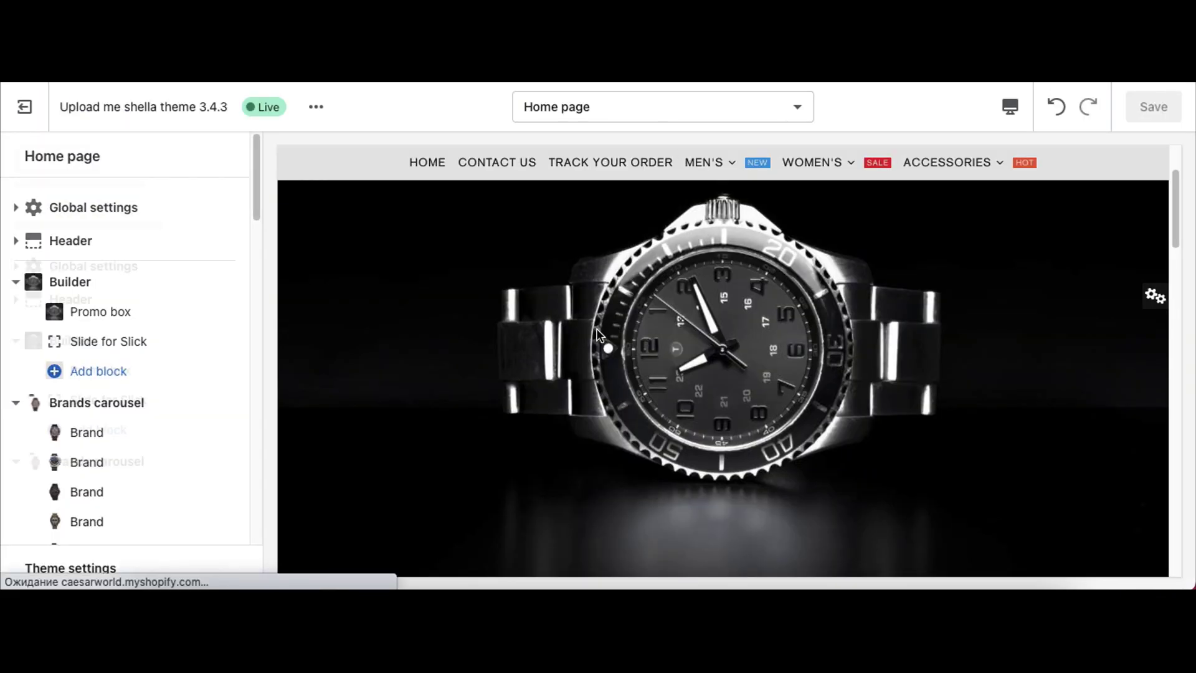
scroll(585, 320, down, 5)
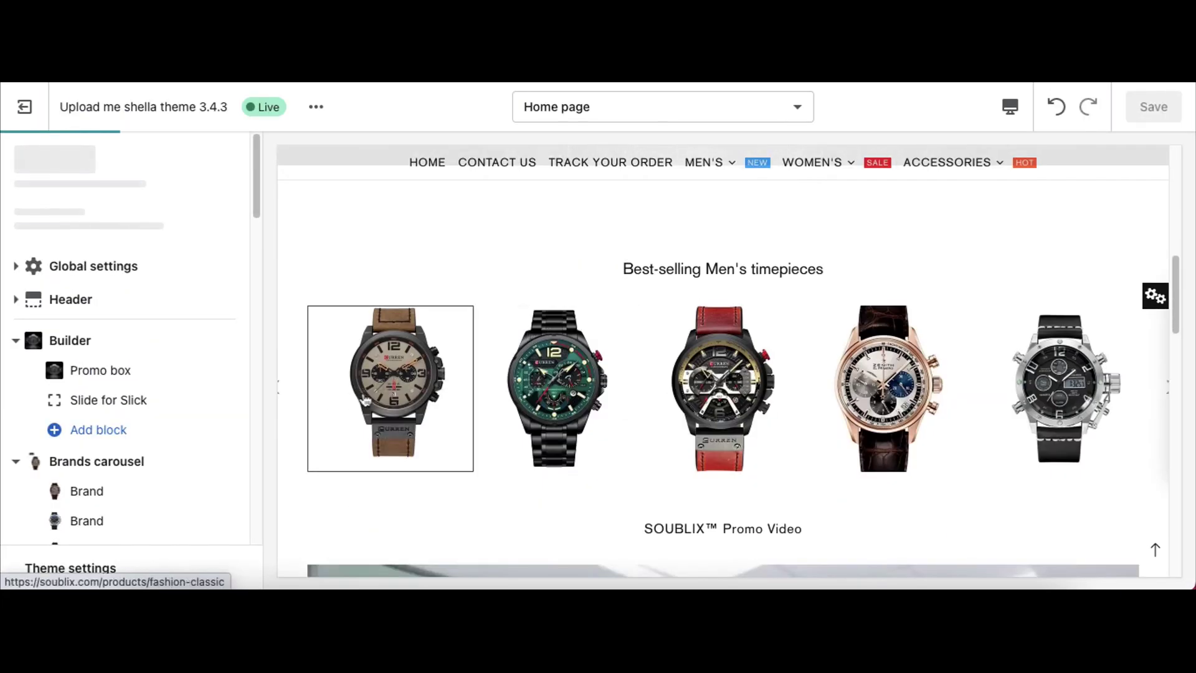
drag(342, 394, 860, 340)
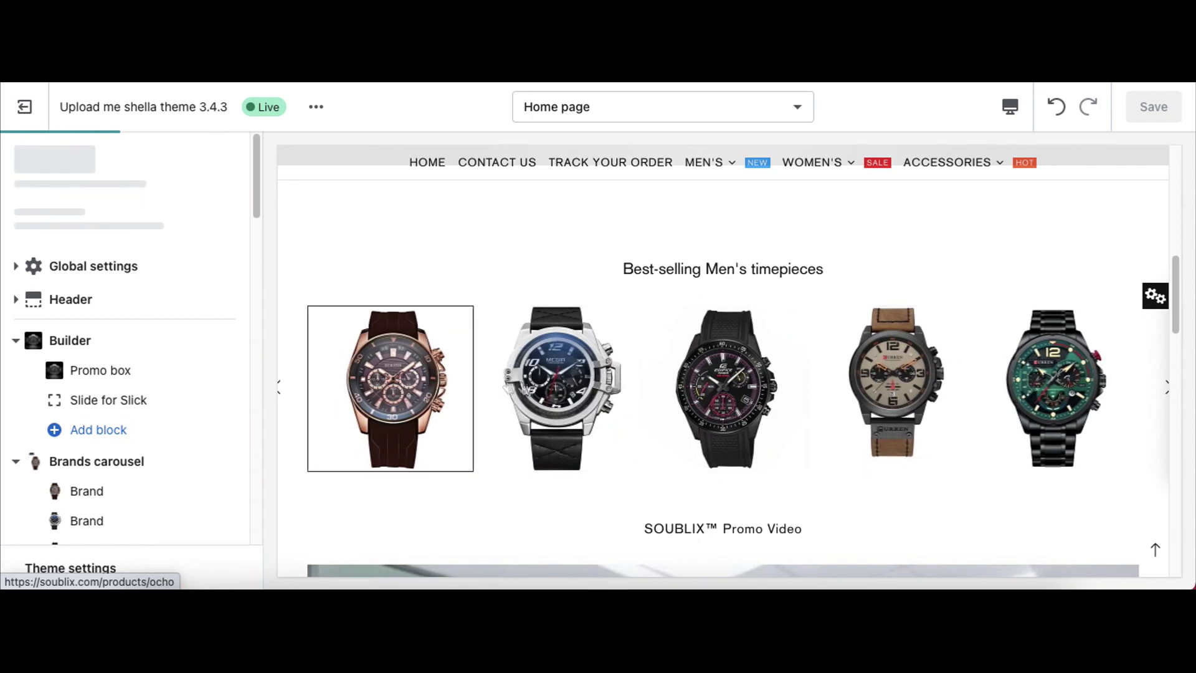
click(557, 363)
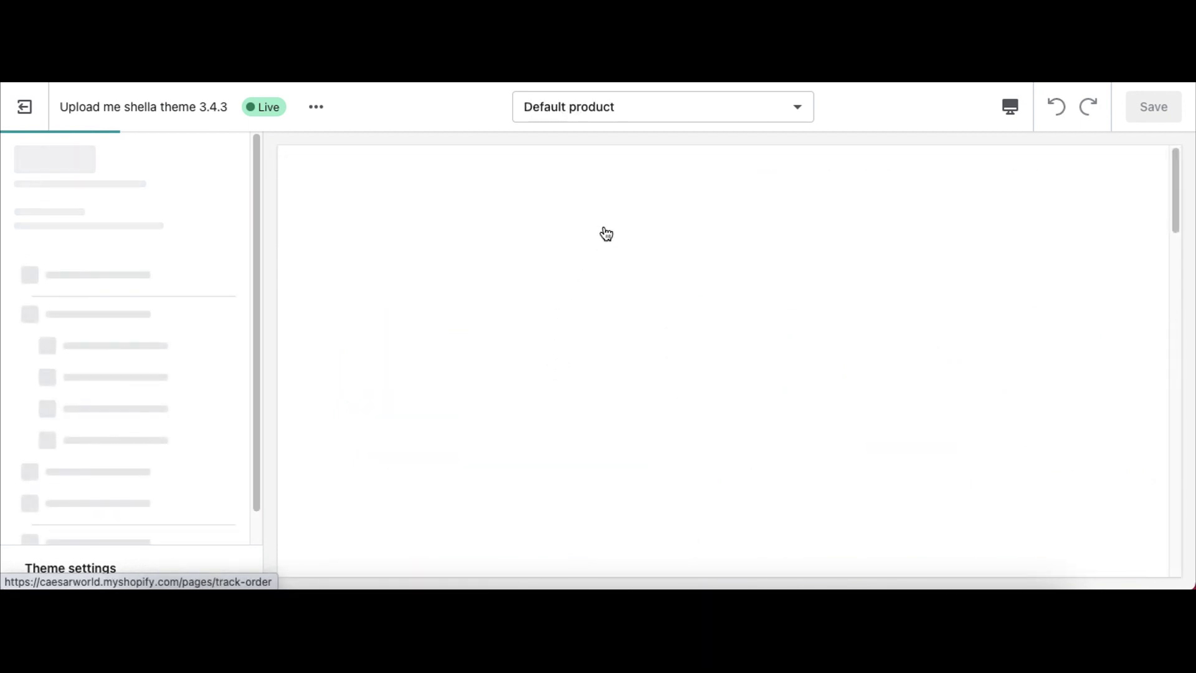
scroll(810, 336, down, 4)
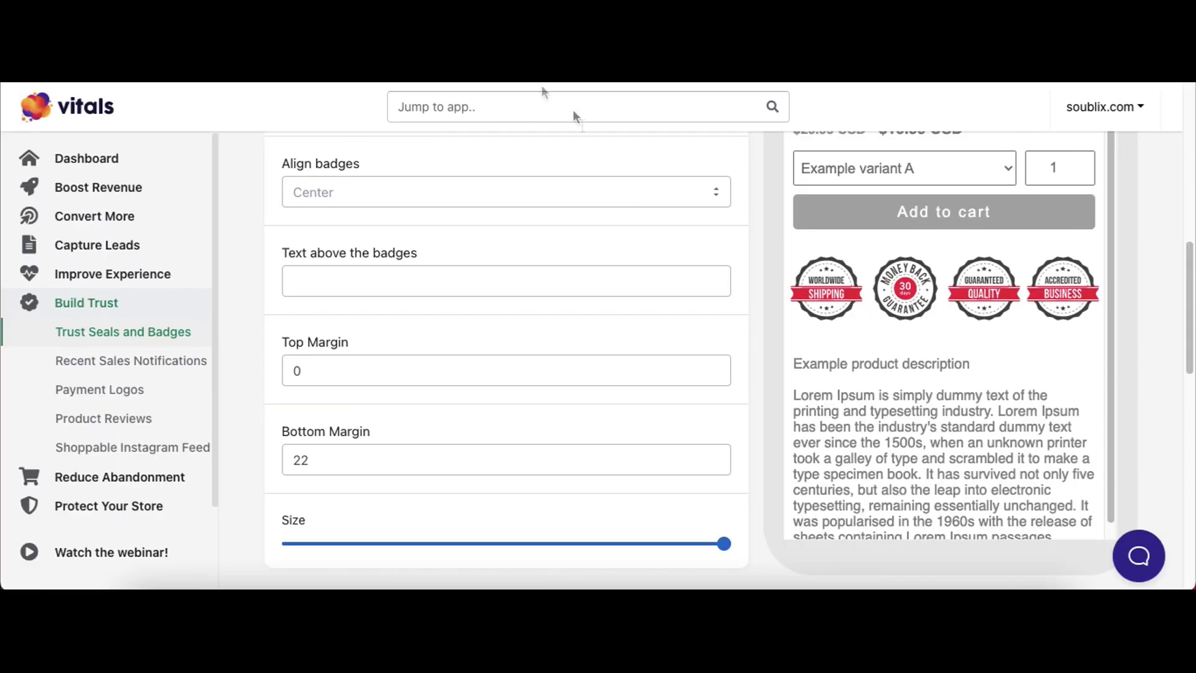
Switch back to Vitals, open the Recent Sales Notifications app, and examine its themes and the sample purchase notification
click(106, 363)
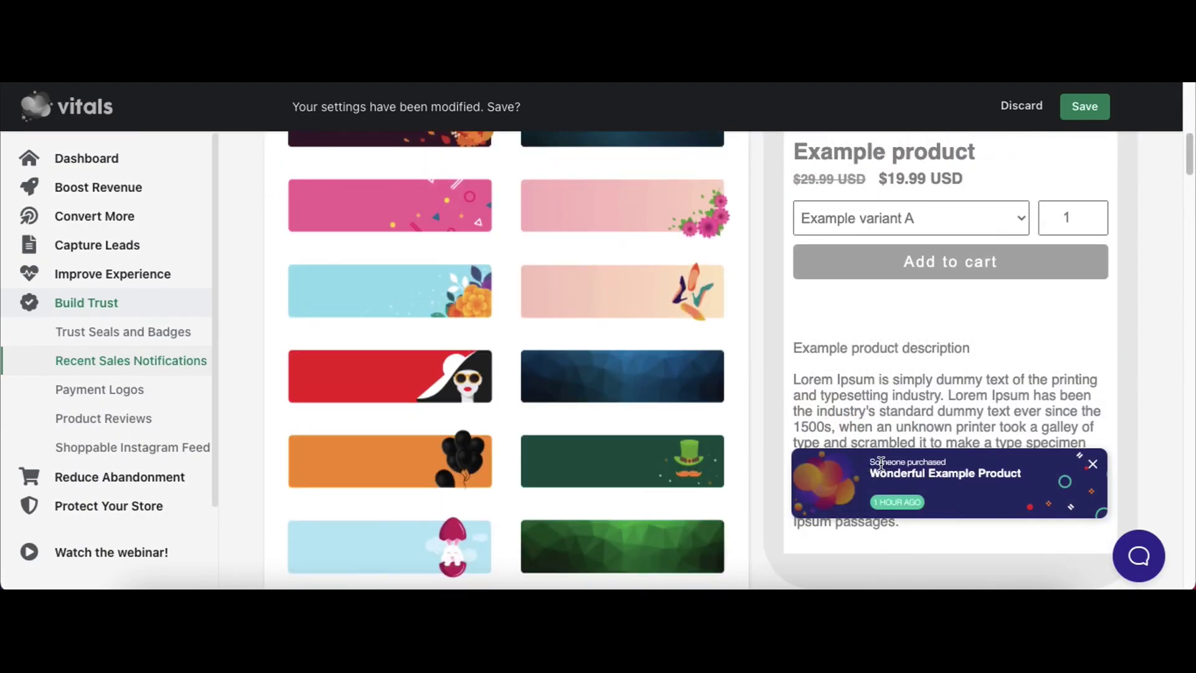
drag(872, 461, 965, 465)
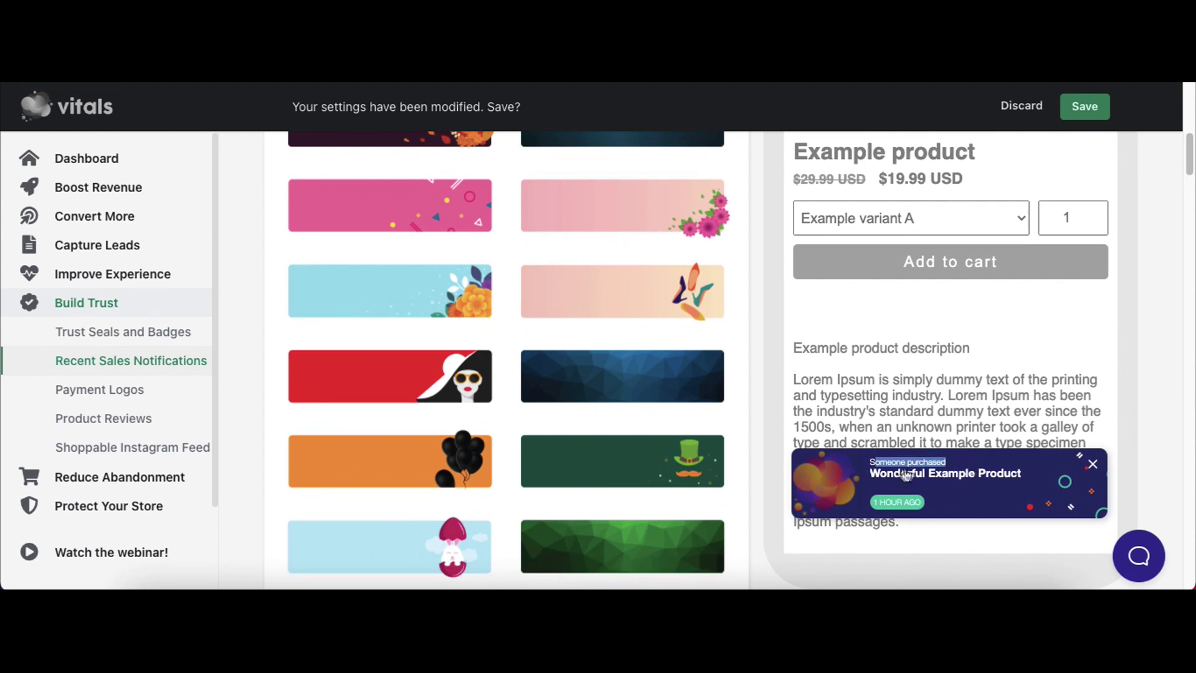
scroll(912, 441, up, 1)
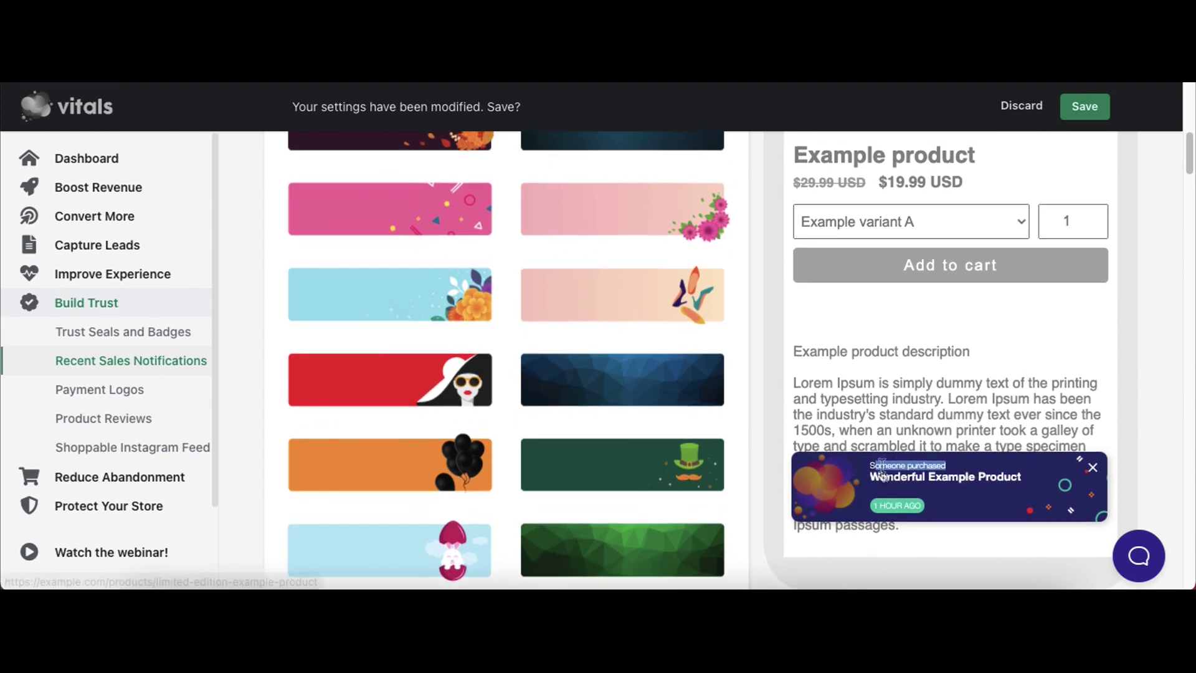
scroll(875, 442, up, 1)
scroll(507, 232, up, 10)
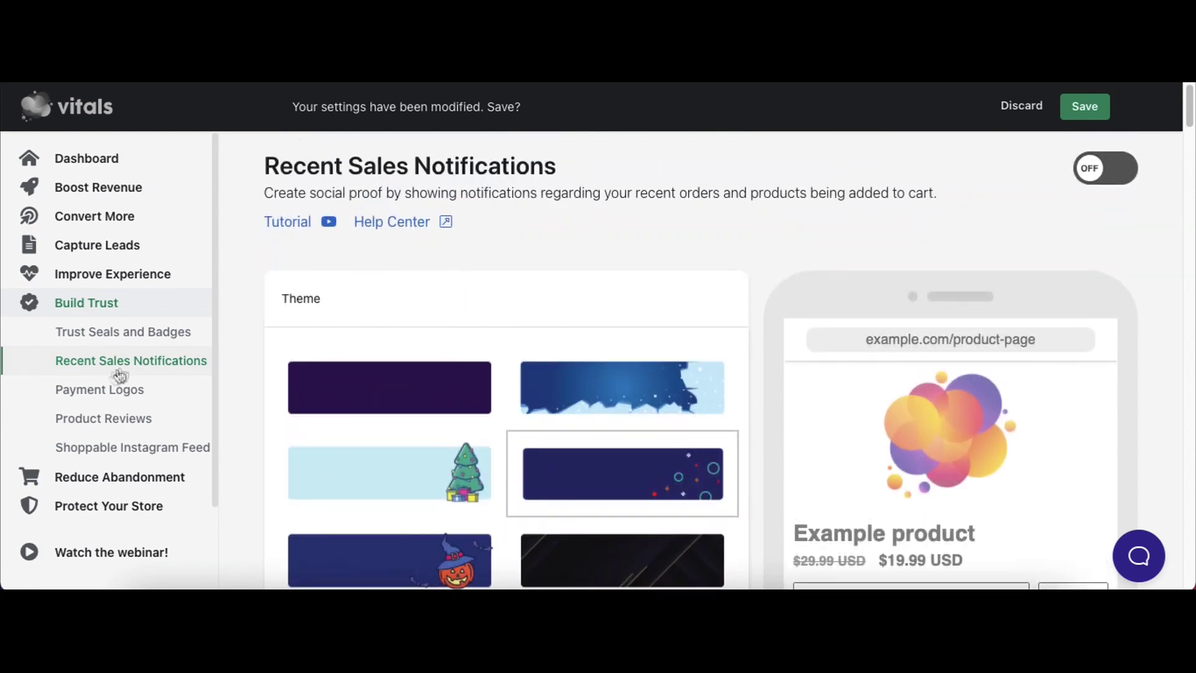
Open the Product Reviews app and choose the Chronograph™ watch as the product to import reviews for
click(103, 418)
click(798, 262)
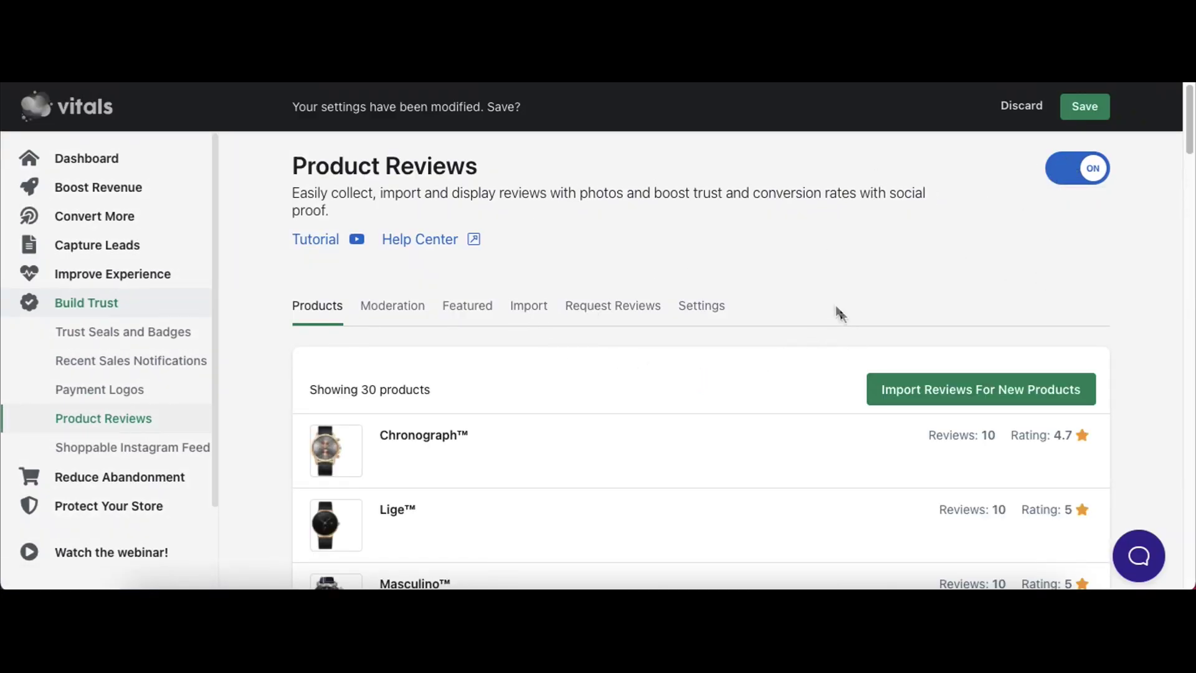
click(985, 389)
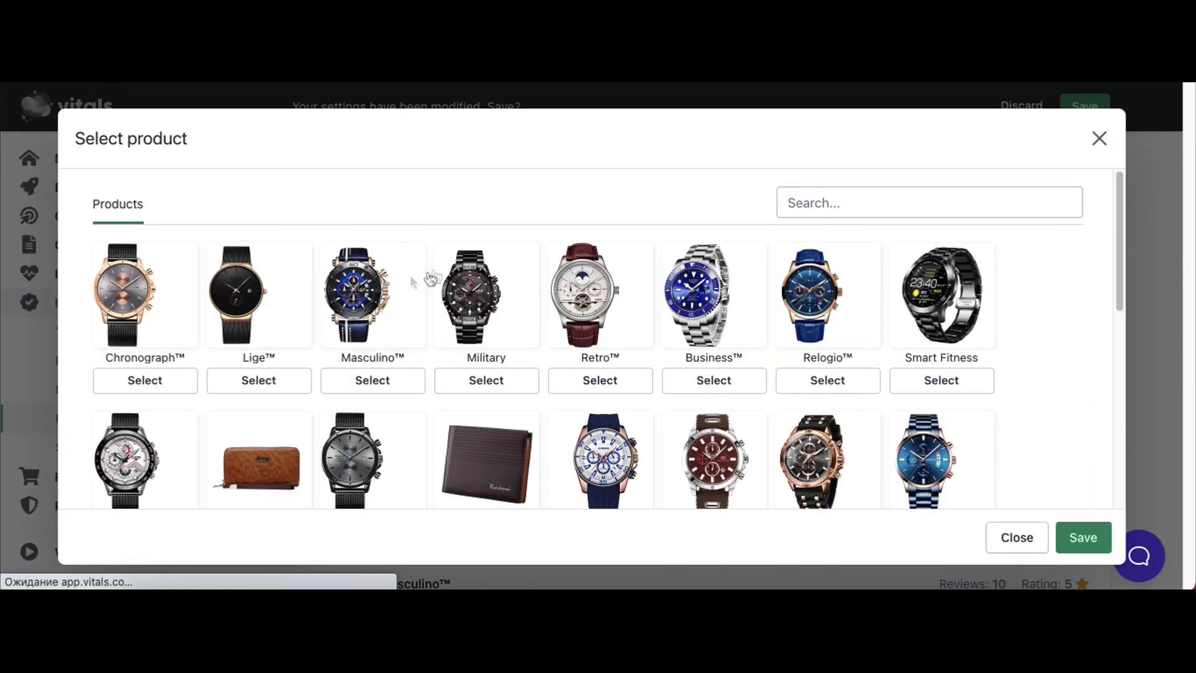
click(138, 383)
Review the Chronograph™ product's reviews and the options for importing reviews from AliExpress, and close the import form
scroll(721, 307, down, 3)
scroll(721, 307, up, 3)
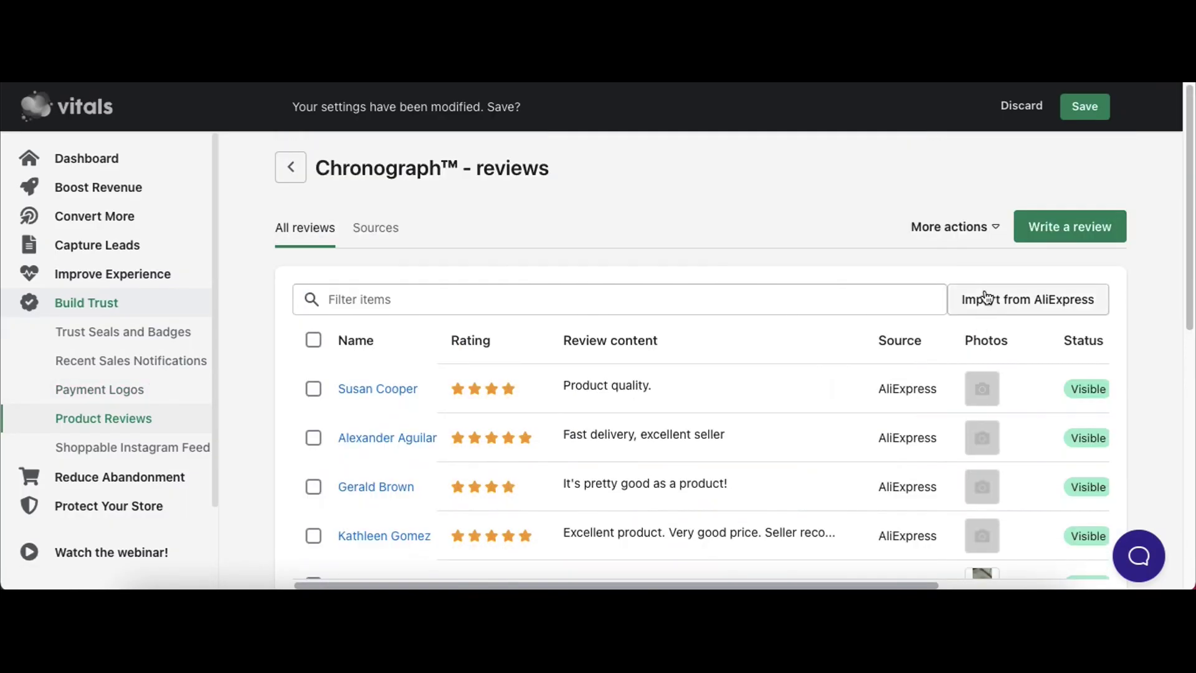
click(1020, 306)
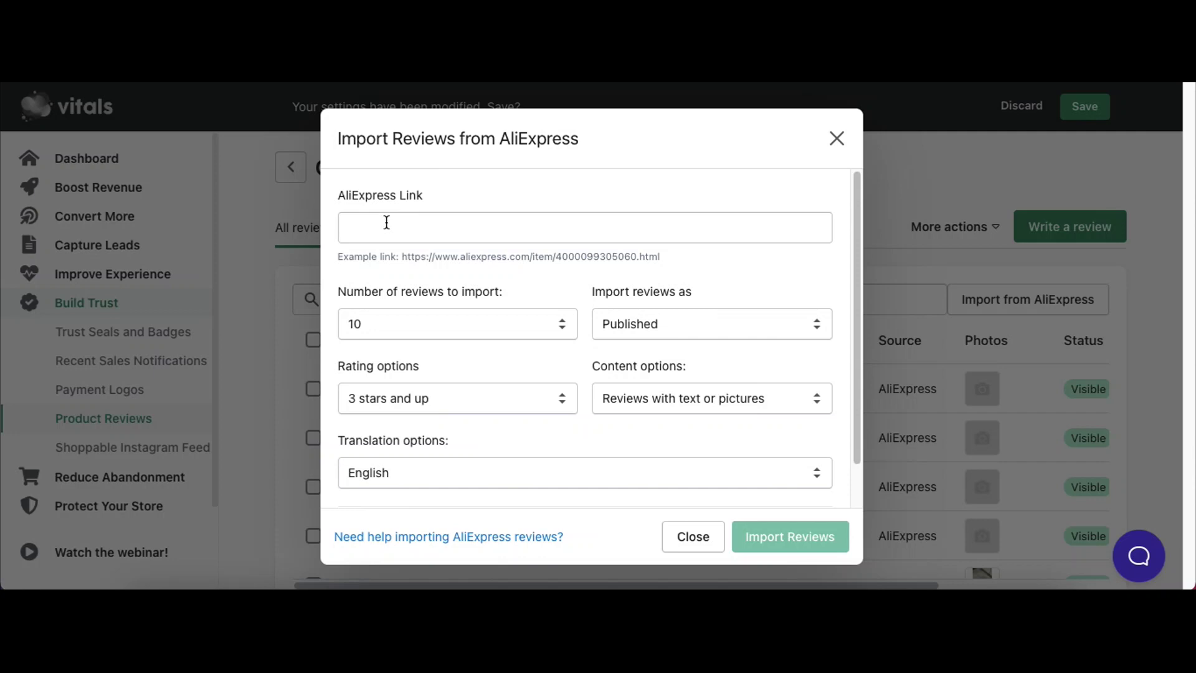
click(836, 138)
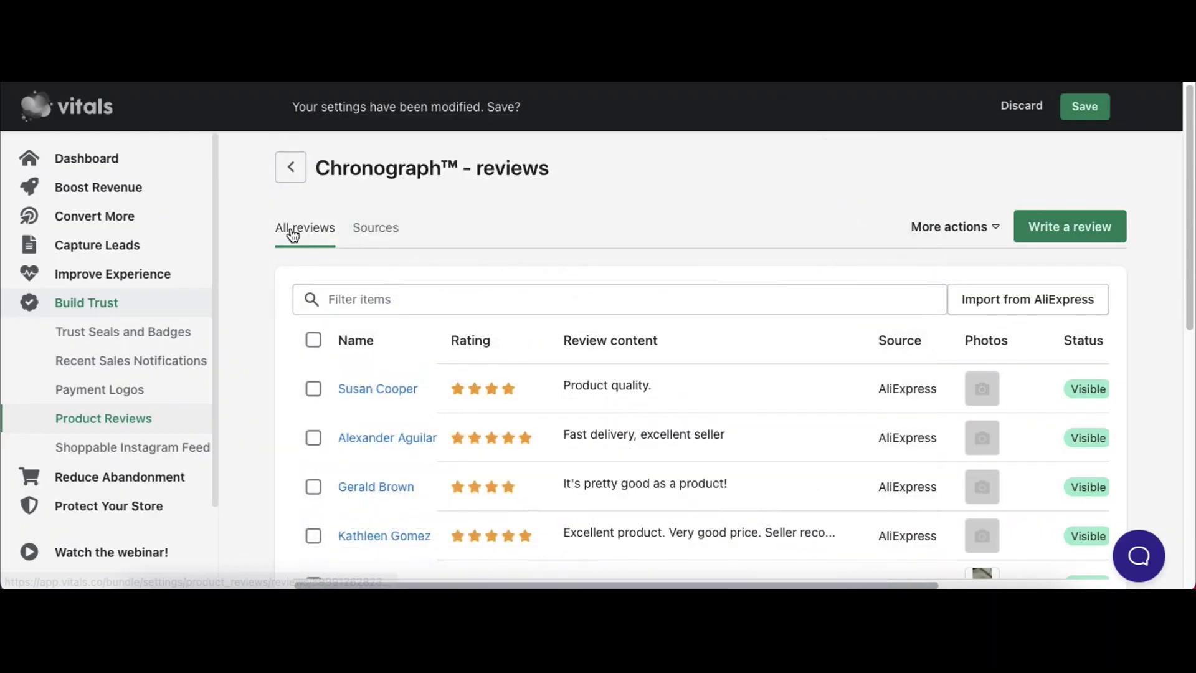
Open the Facebook Pixels app among the Convert More apps, leaving the product reviews page without saving its changes
click(104, 276)
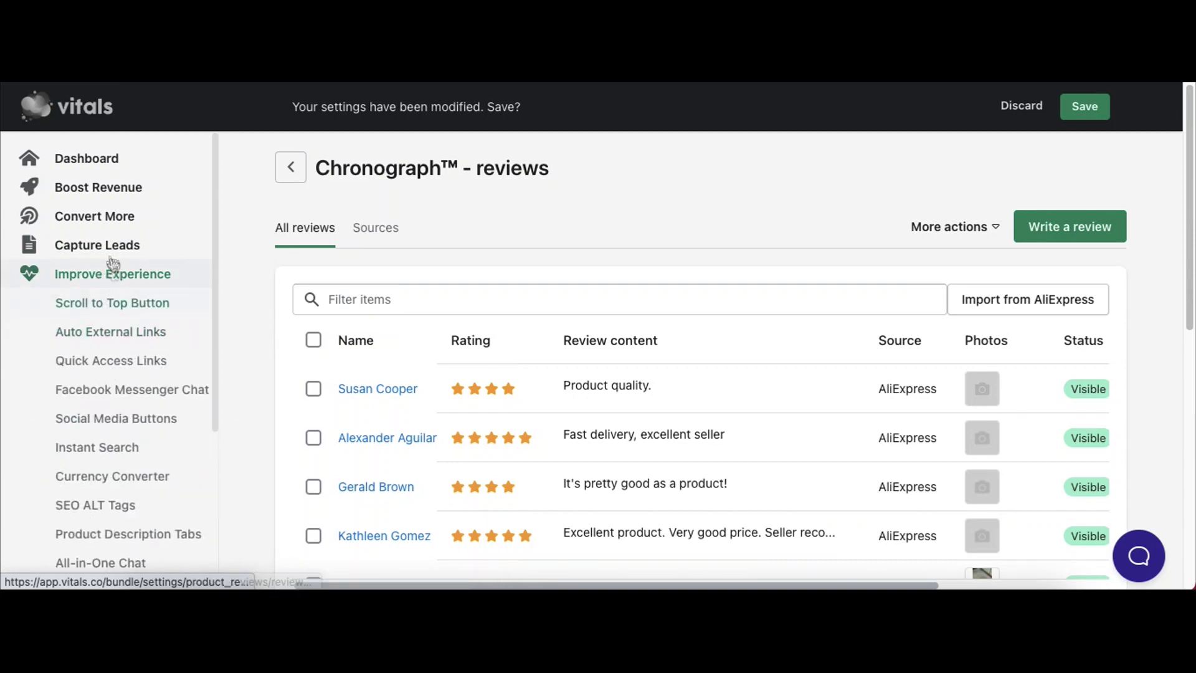
click(98, 218)
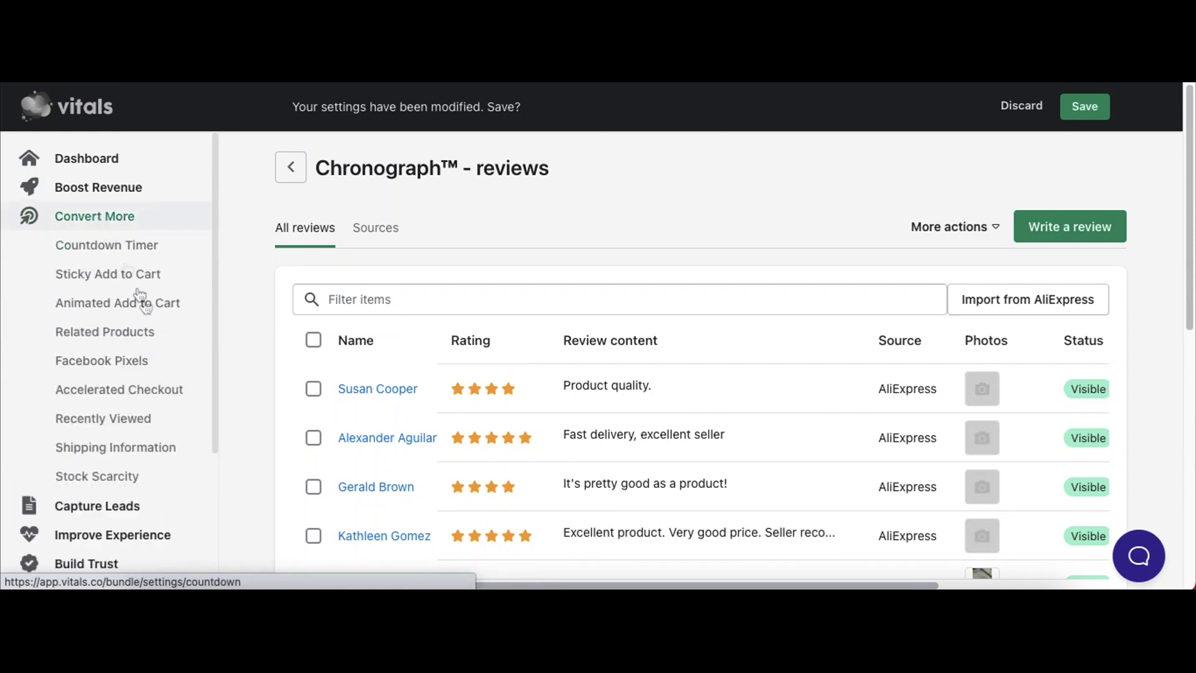
click(113, 363)
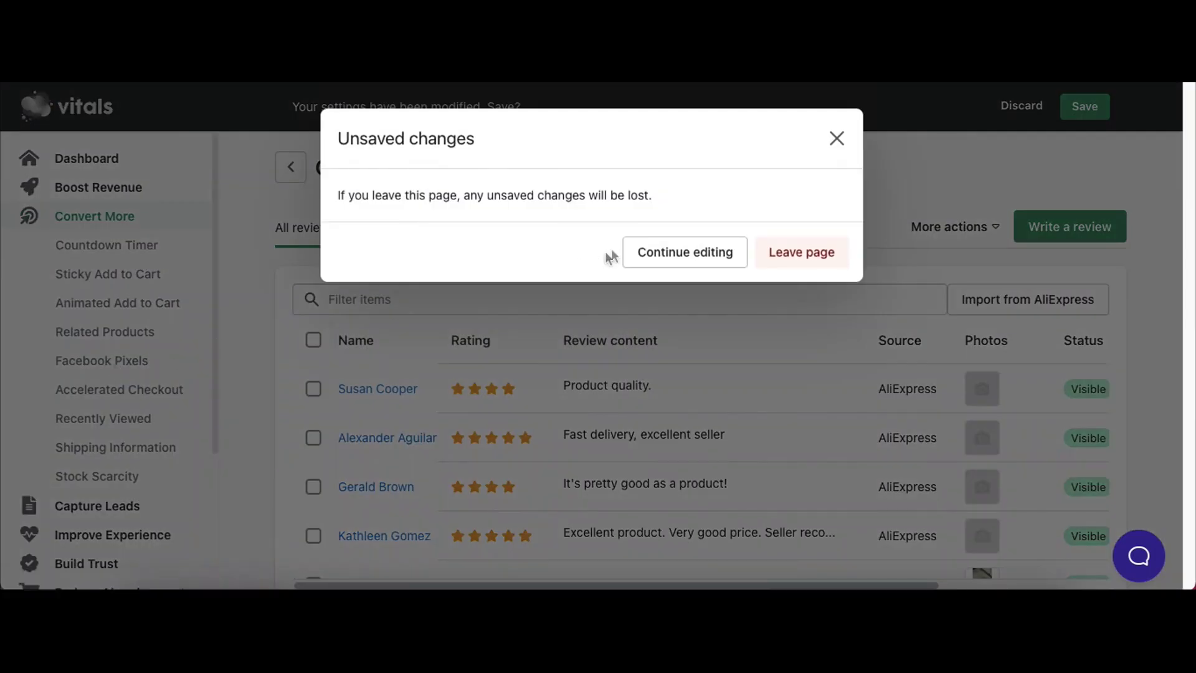
click(788, 252)
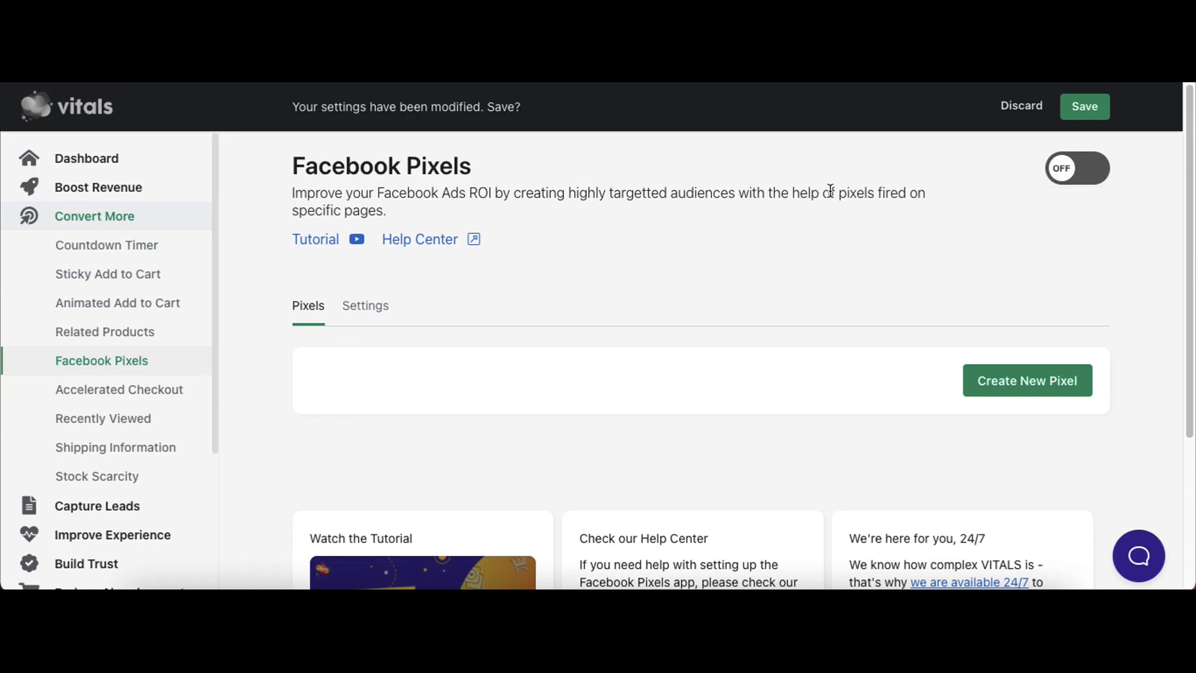
Open the Countdown Timer app without saving changes and examine its display settings and the sale-ending timer on the example product
click(105, 246)
click(821, 262)
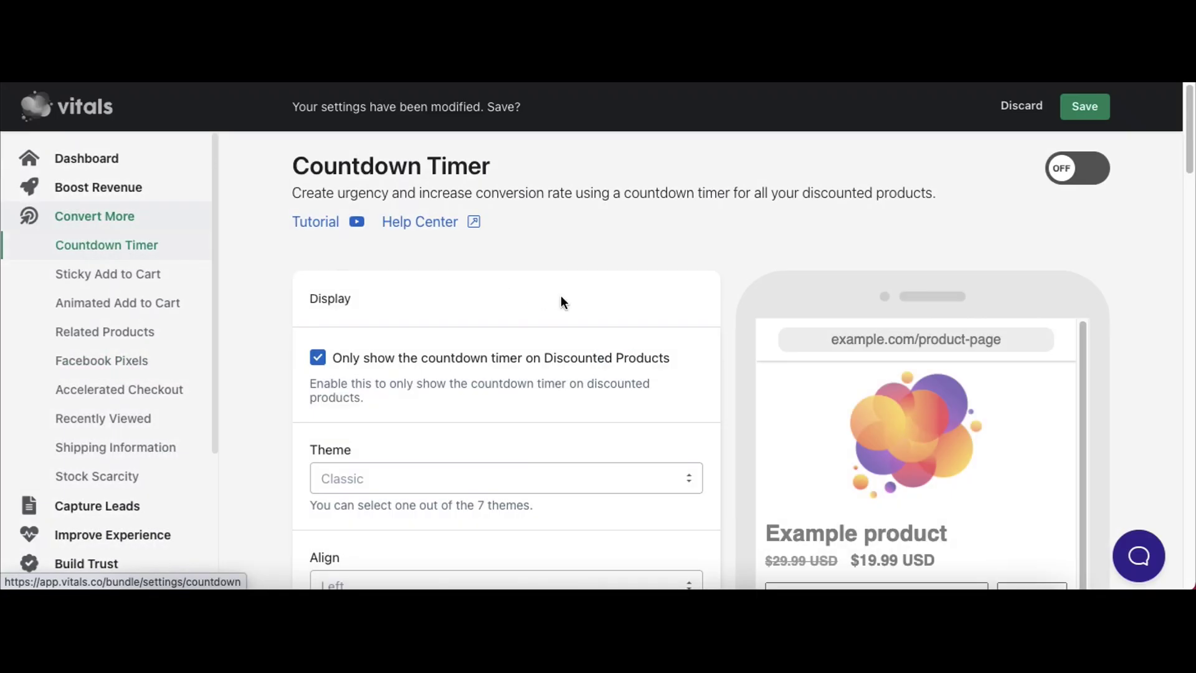
scroll(444, 268, down, 6)
scroll(882, 492, up, 3)
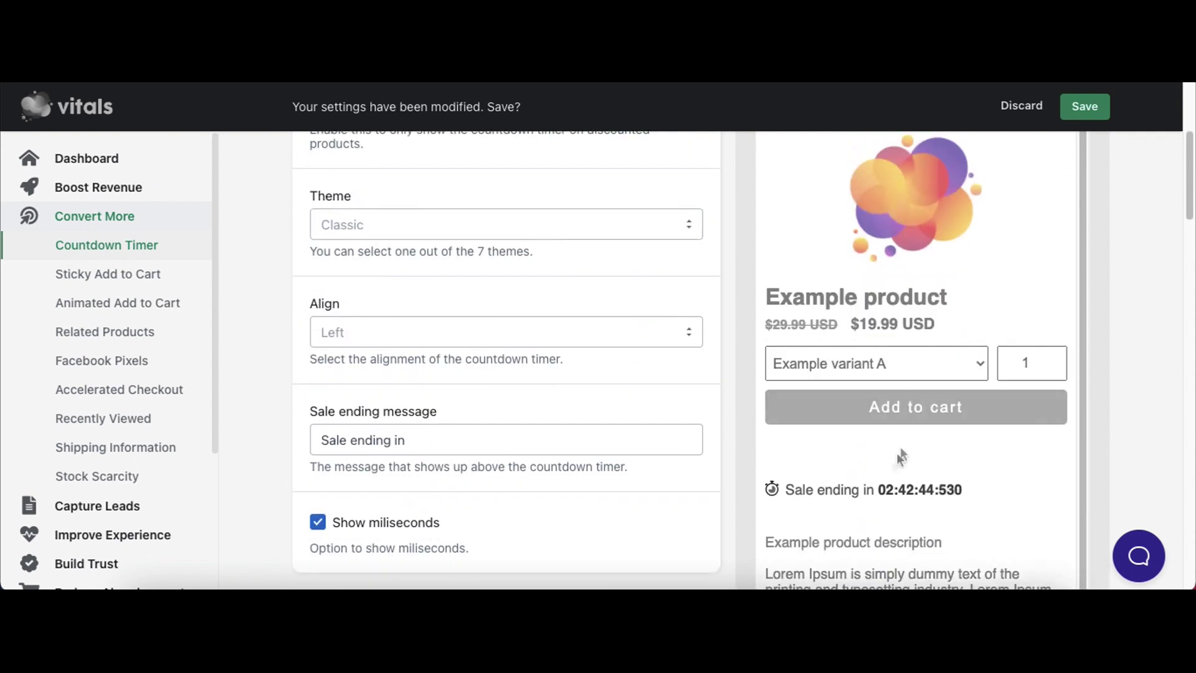
drag(882, 493, 980, 489)
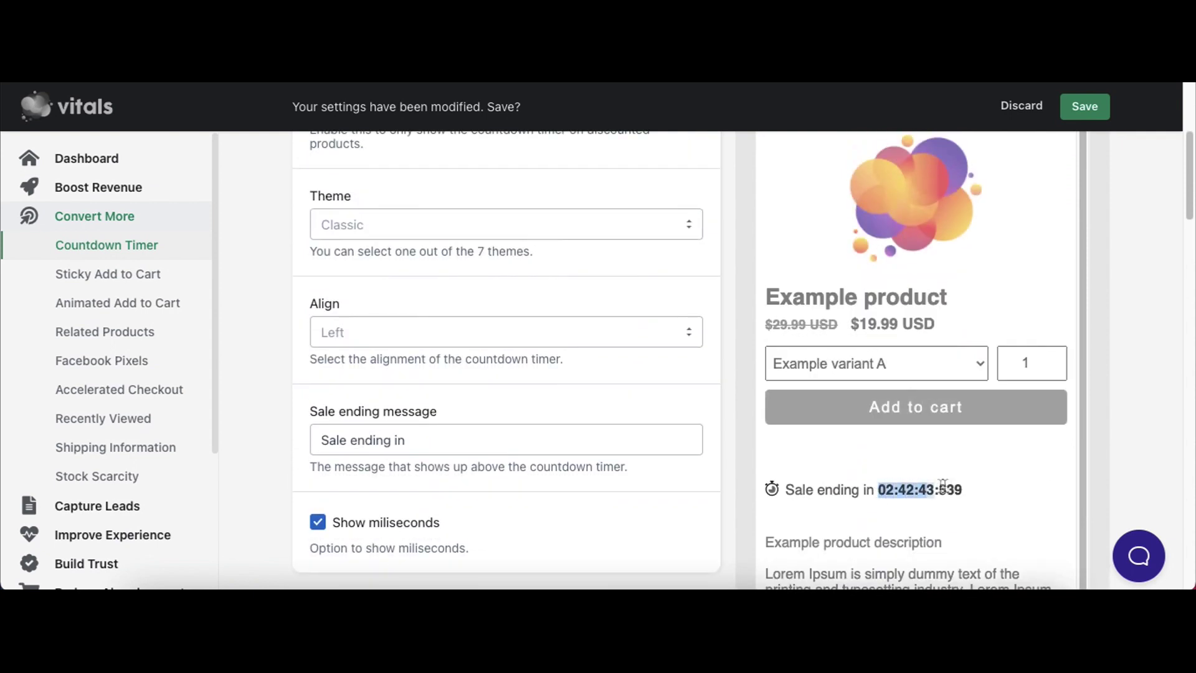
double_click(974, 491)
click(982, 492)
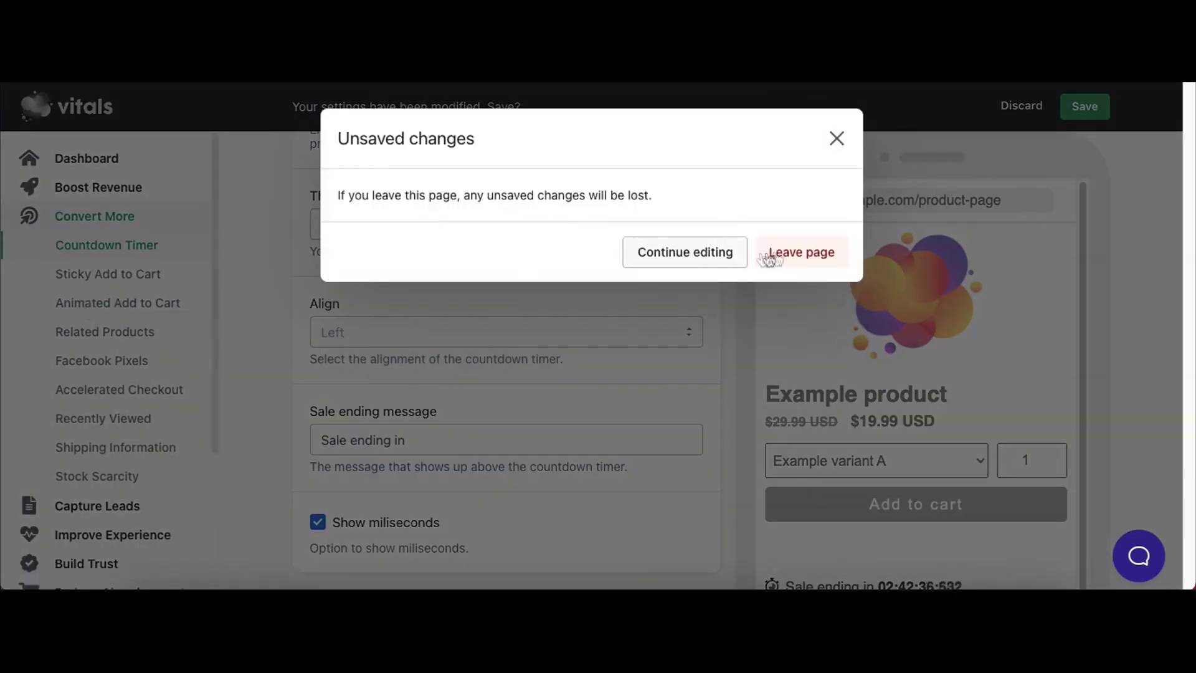
Leave the countdown page unsaved to review the Animated Add to Cart settings, and look through the Reduce Abandonment and Boost Revenue categories
click(772, 257)
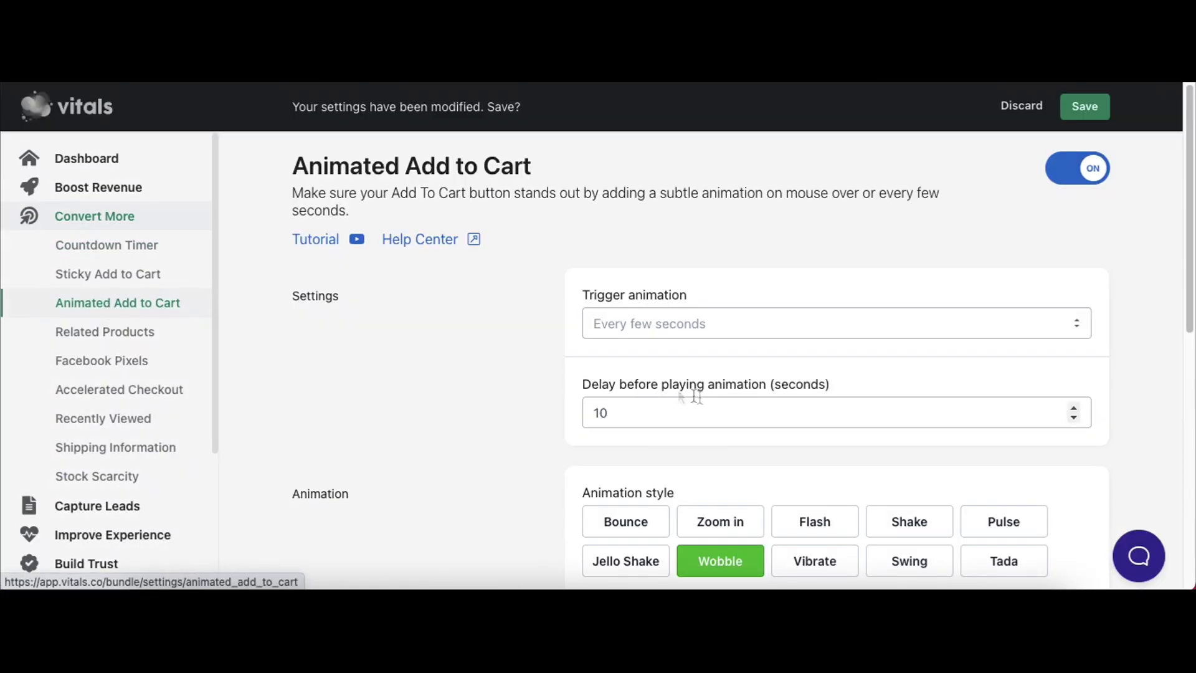
scroll(566, 419, down, 1)
scroll(816, 293, up, 1)
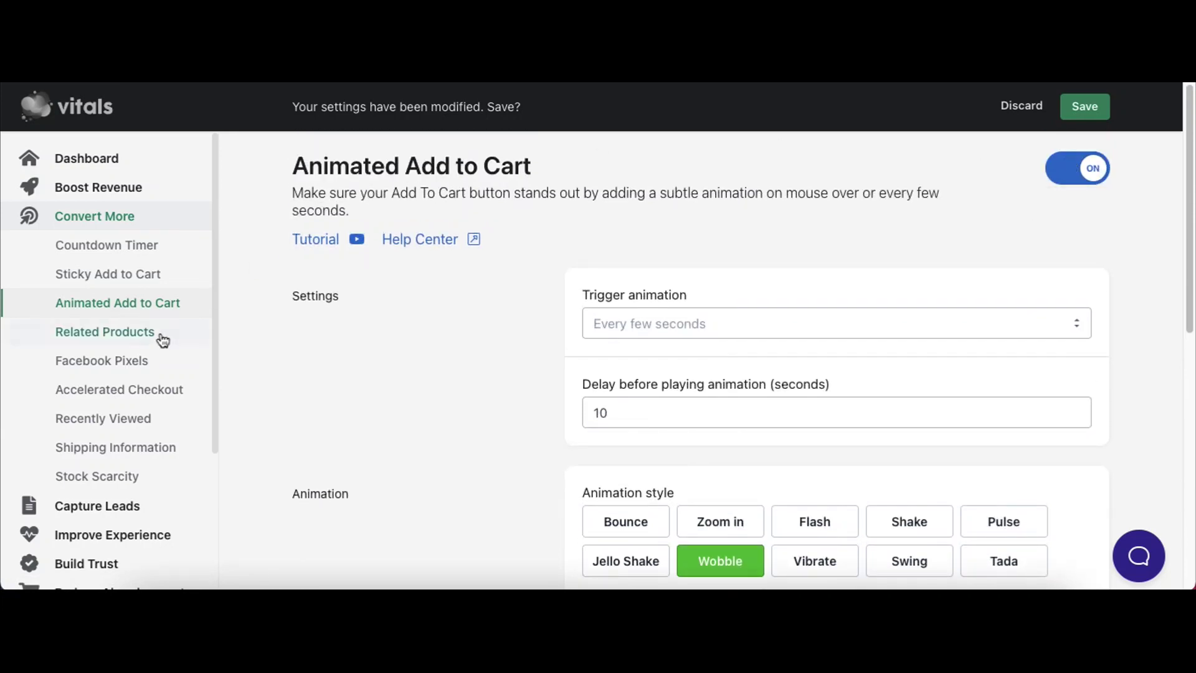
click(118, 588)
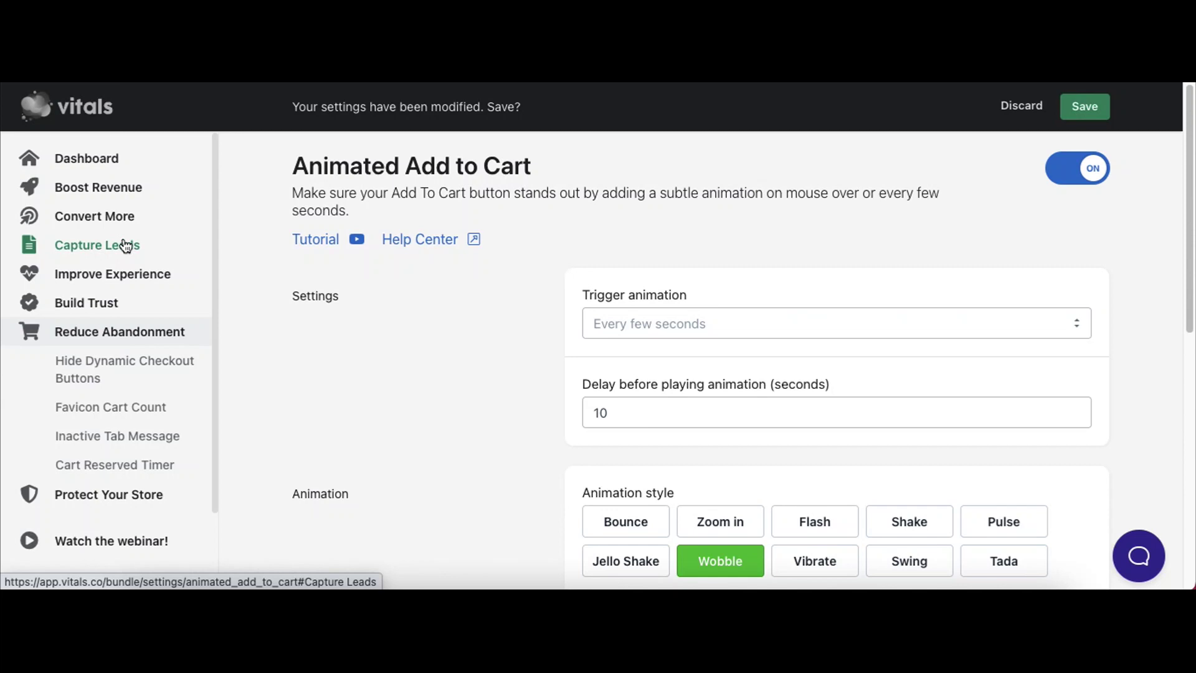
click(86, 193)
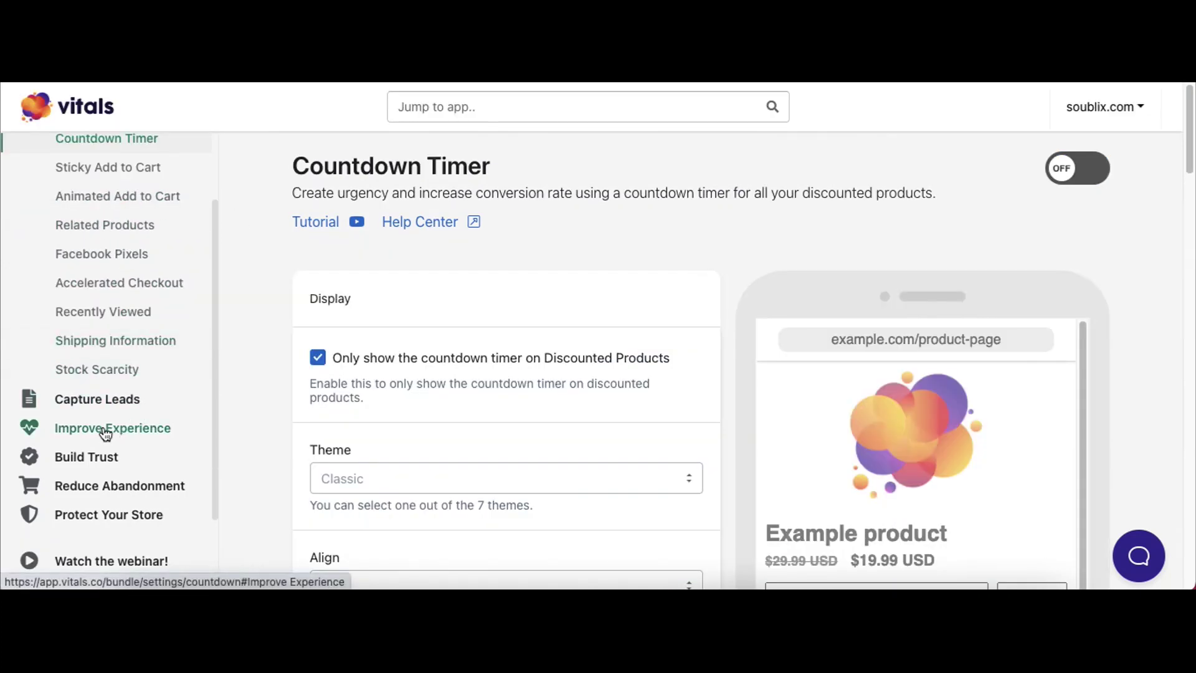
Open the SEO ALT Tags app among the Improve Experience apps and examine its tag format, supported magic words and preview
click(104, 429)
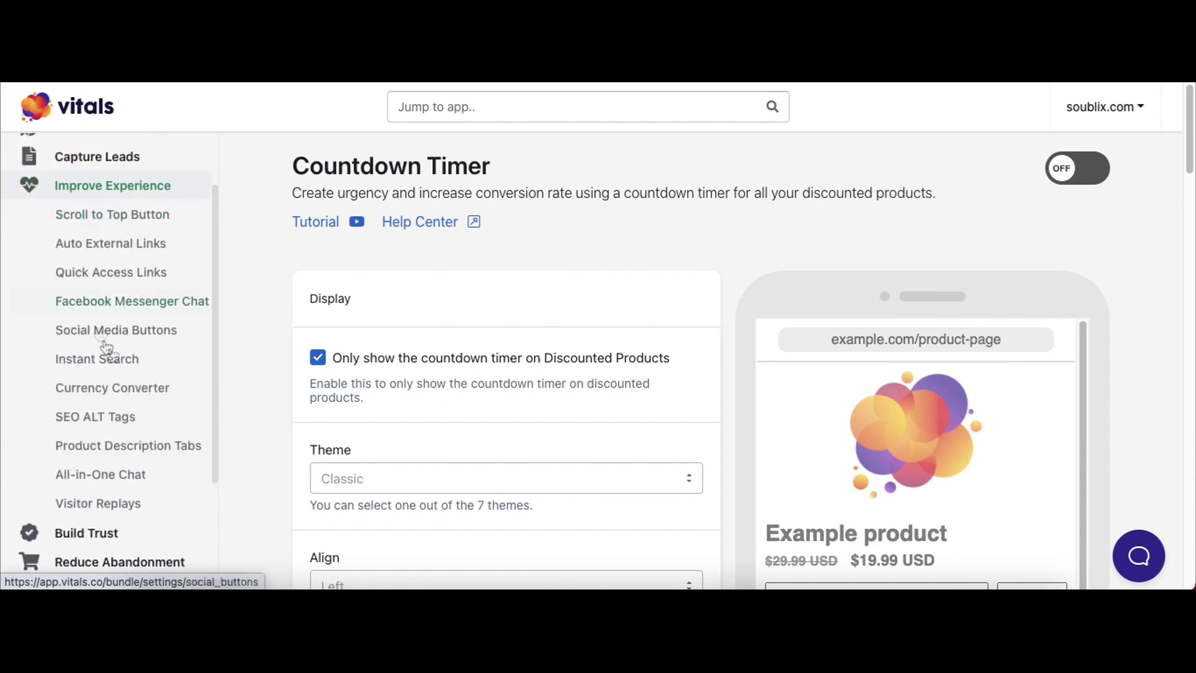
click(80, 419)
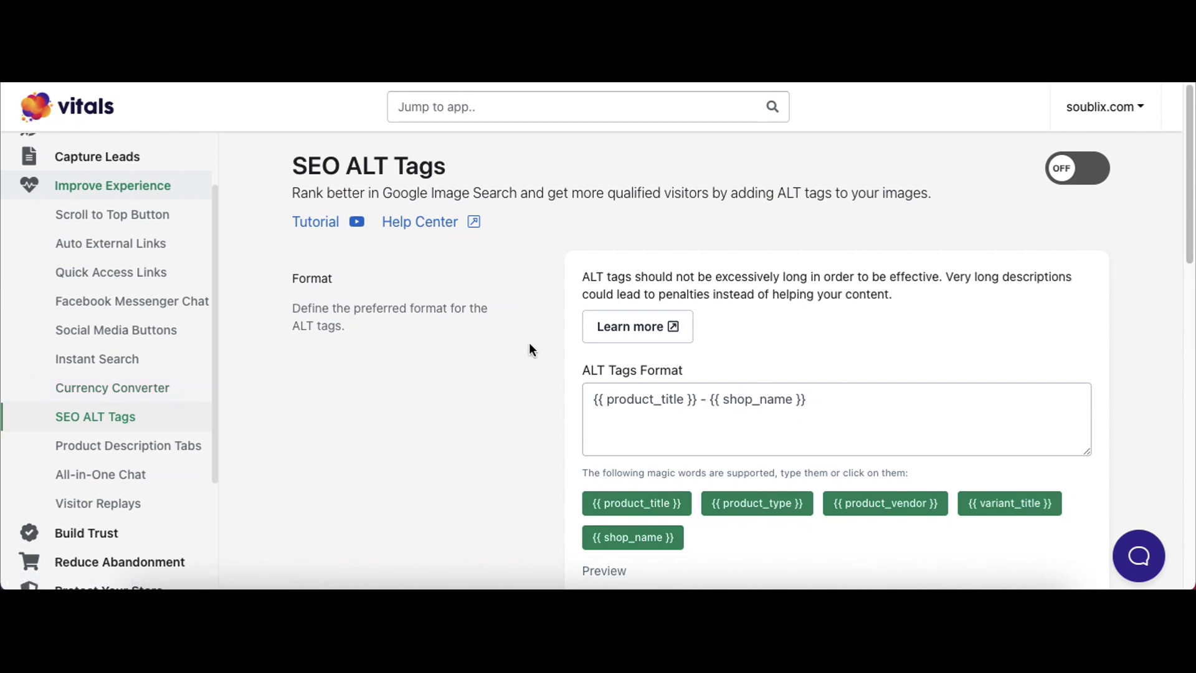
scroll(529, 337, down, 3)
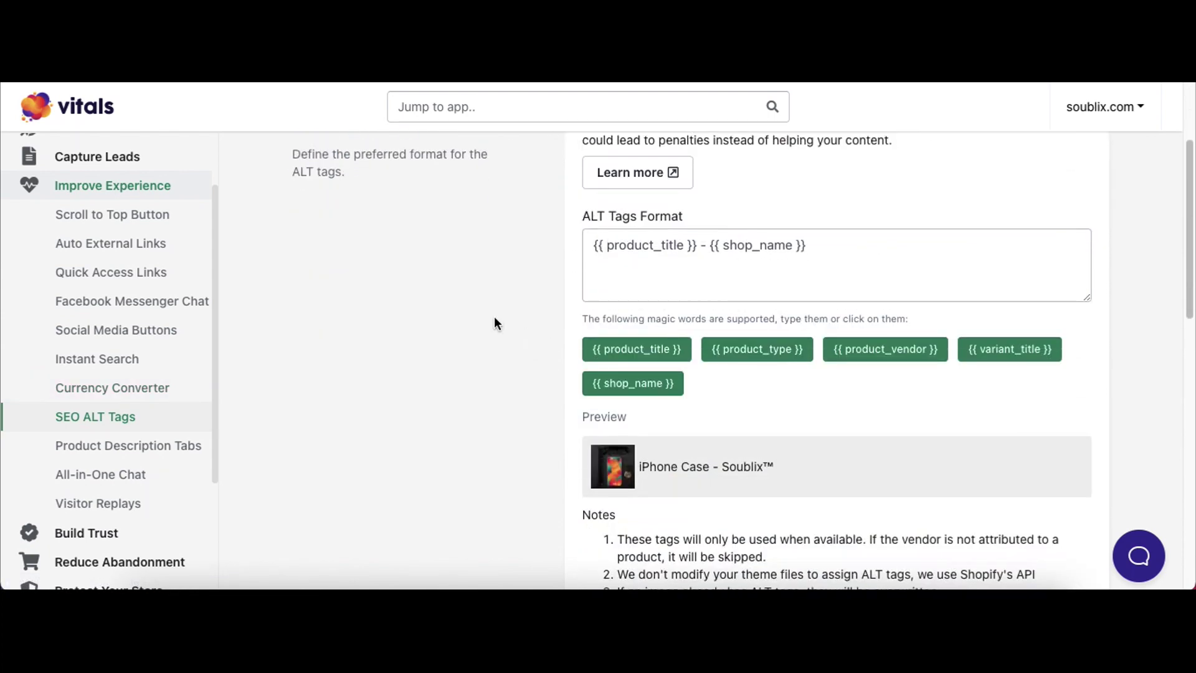
scroll(475, 308, up, 3)
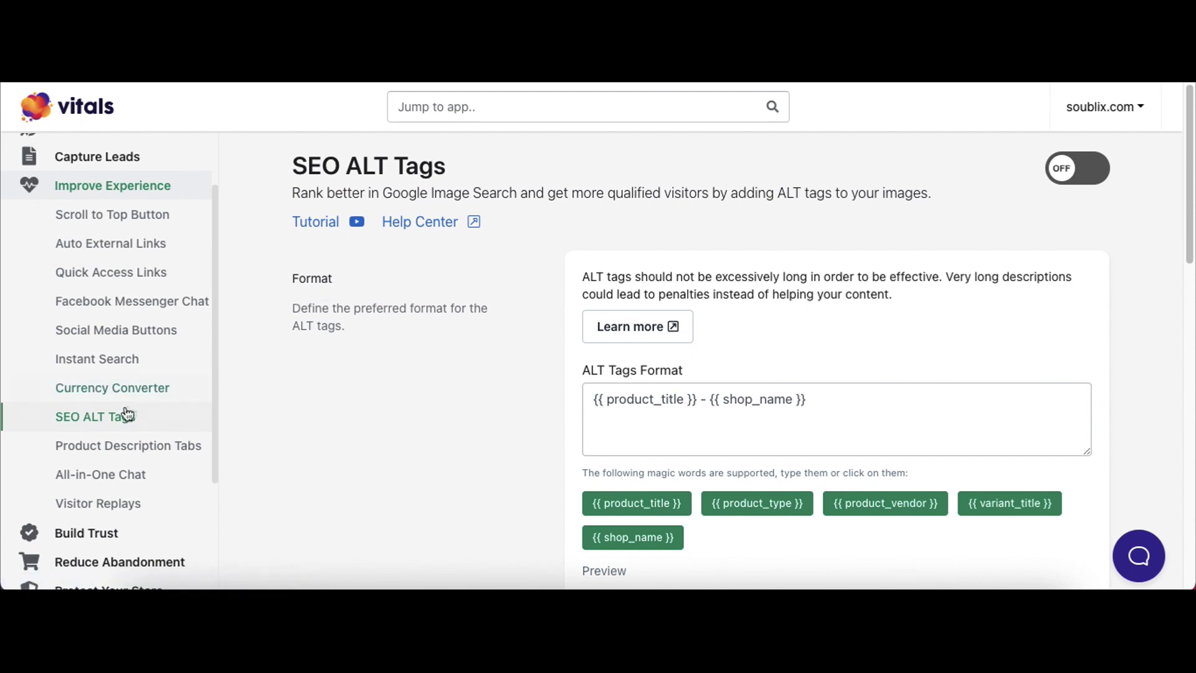
Look over the remaining app categories and return to the Vitals dashboard
scroll(118, 413, down, 5)
scroll(100, 399, down, 3)
scroll(118, 373, up, 10)
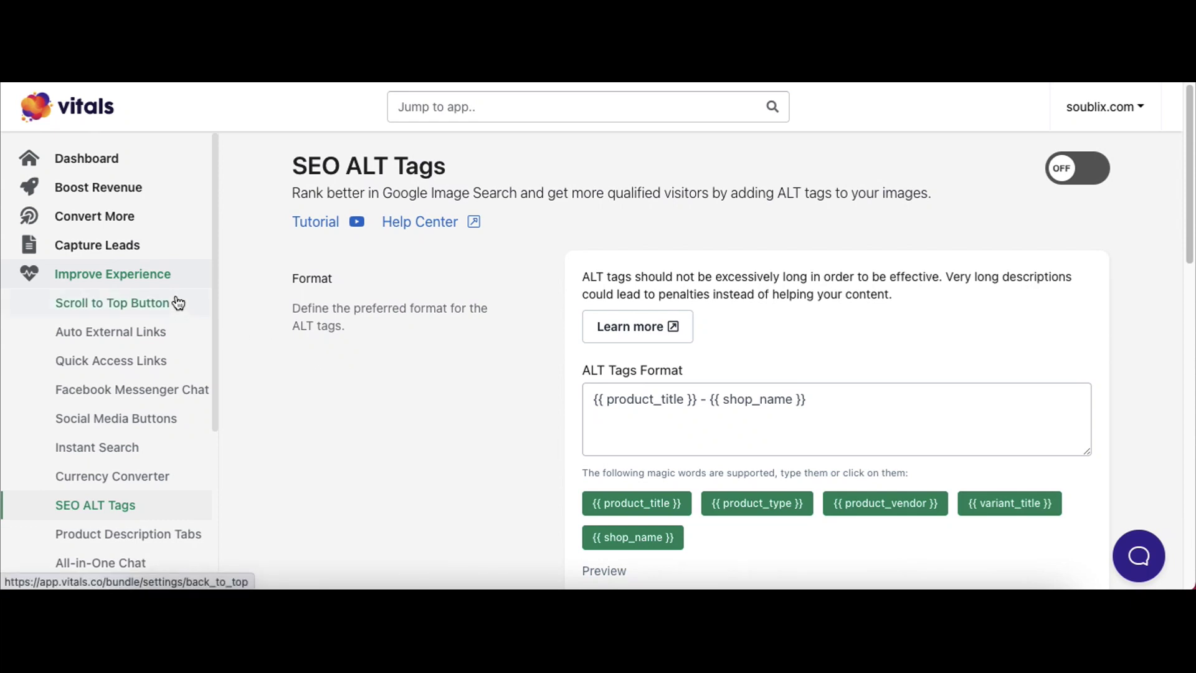
click(89, 161)
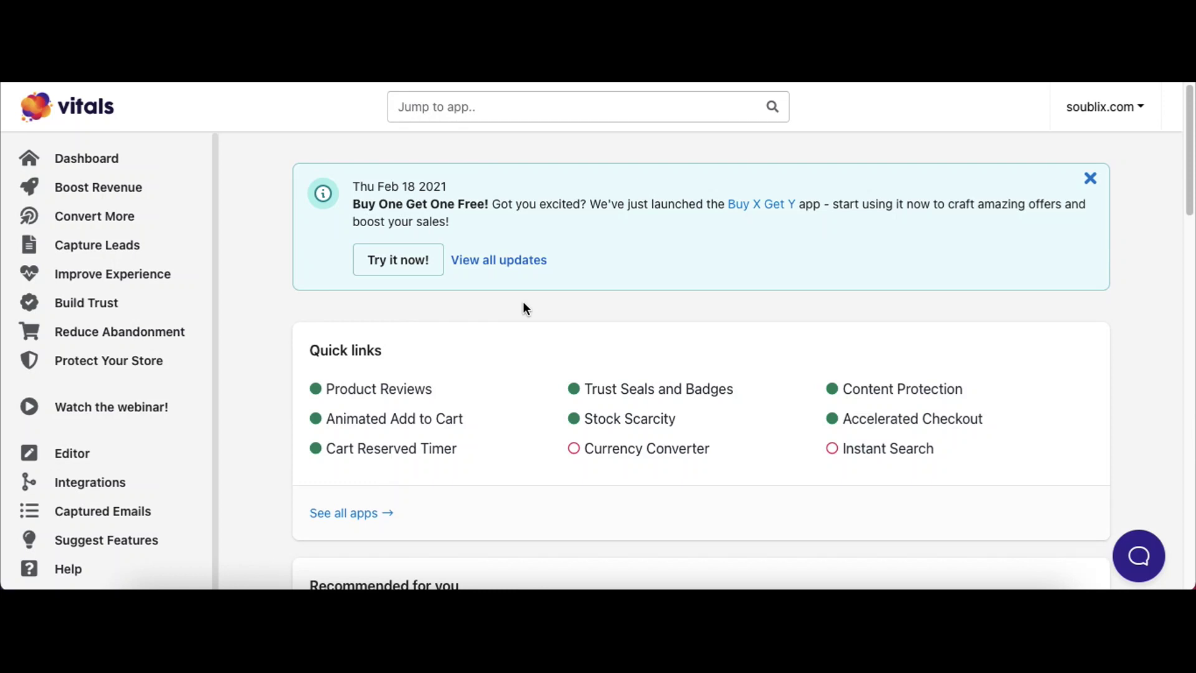